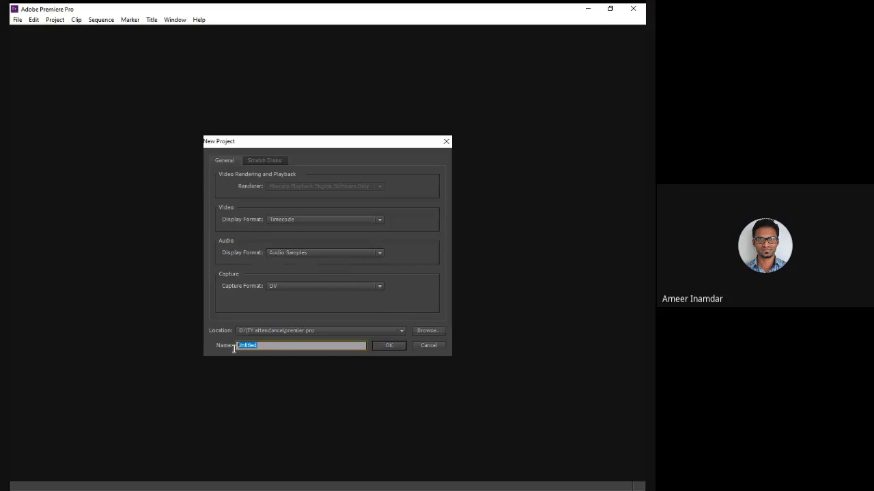
# - Create a project named "basics tools" containing a sequence named Sequence 01 with the DVCPROHD 1080i50 settings
pyautogui.write('basics tools')
pyautogui.press('Return')
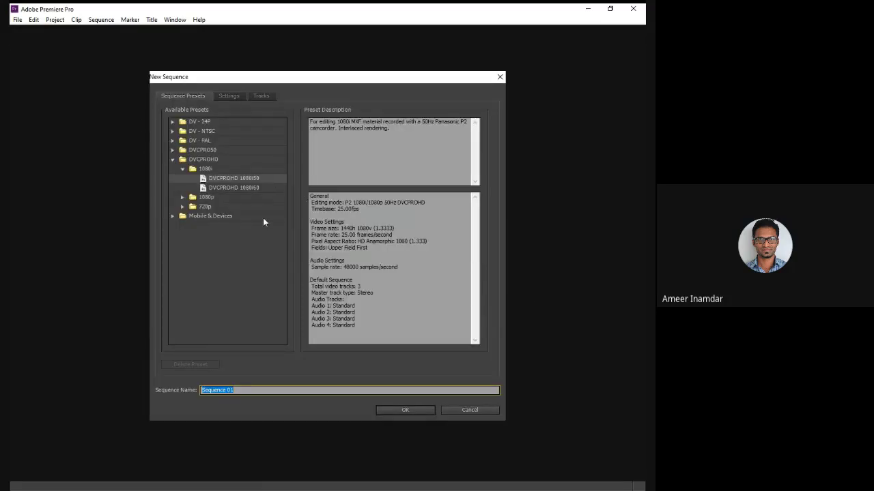
pyautogui.click(172, 151)
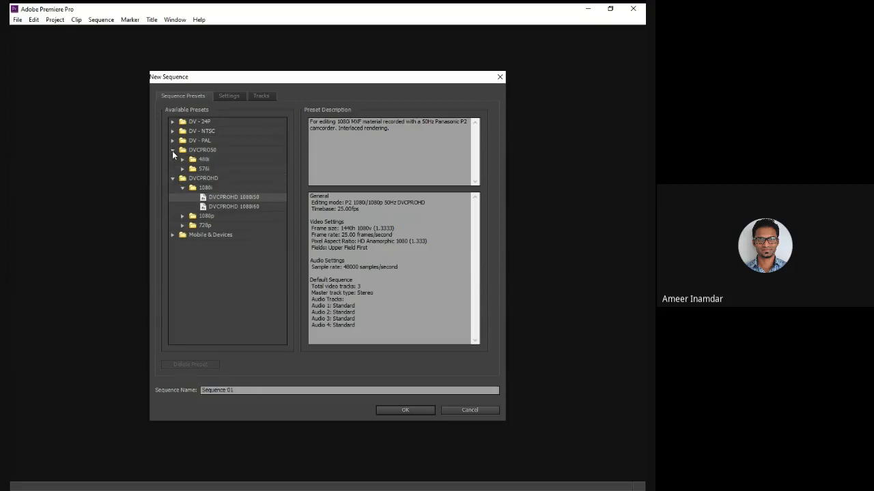
pyautogui.click(172, 151)
pyautogui.click(174, 160)
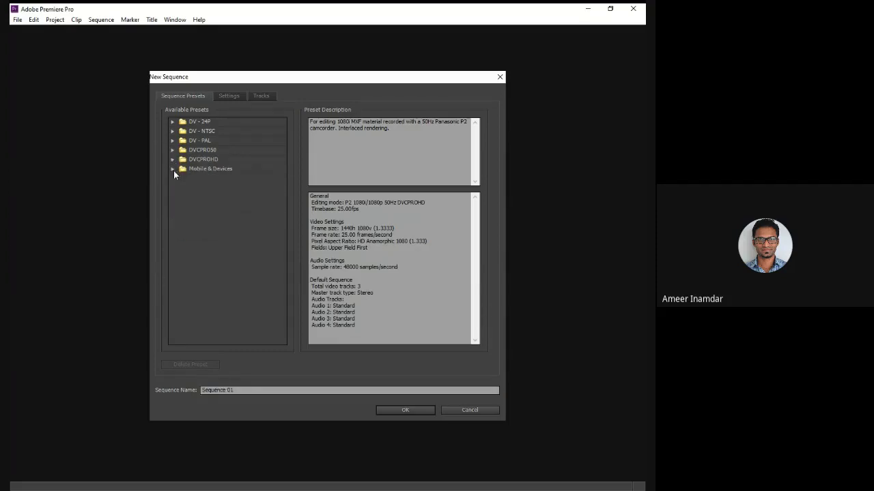
pyautogui.click(405, 410)
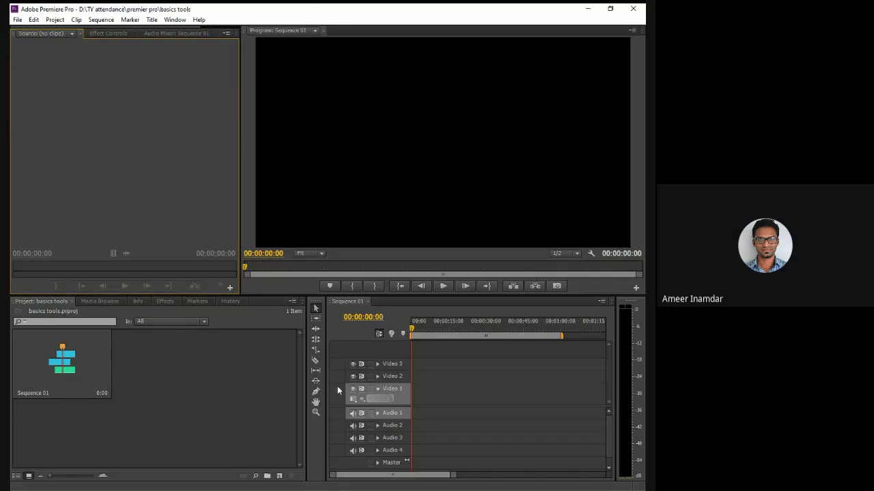
# - Narrow the project and tools areas so that the timeline gets more width
pyautogui.moveTo(307, 385); pyautogui.dragTo(164, 382)
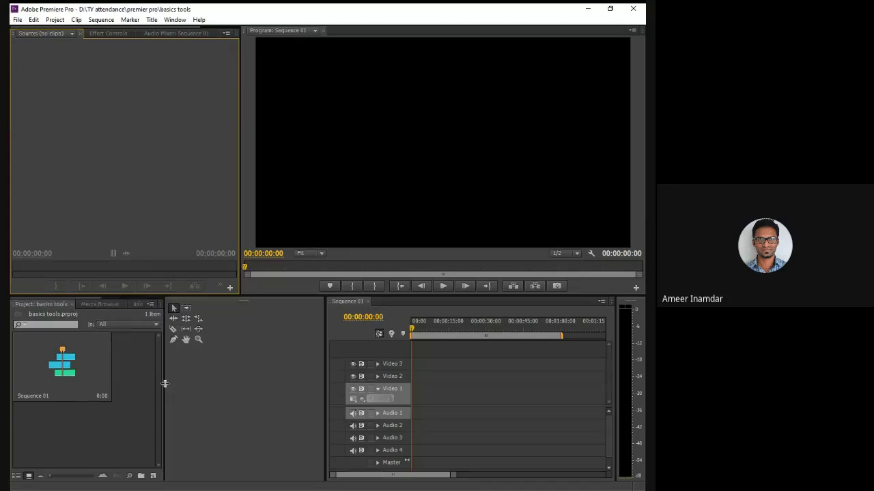
pyautogui.moveTo(325, 367); pyautogui.dragTo(189, 367)
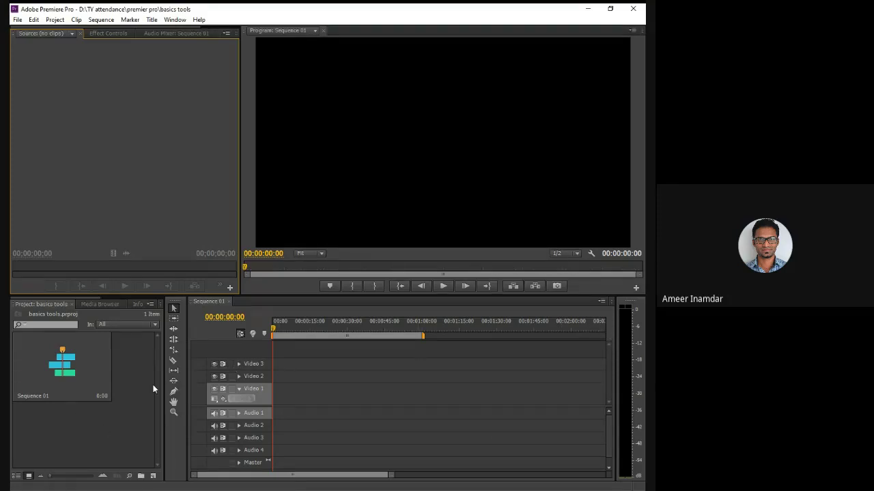
pyautogui.moveTo(163, 387); pyautogui.dragTo(198, 389)
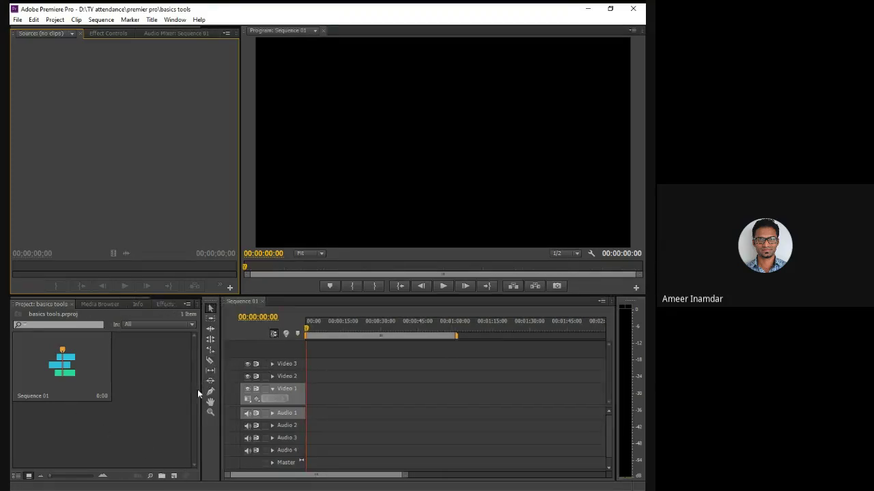
pyautogui.doubleClick(158, 402)
pyautogui.click(413, 53)
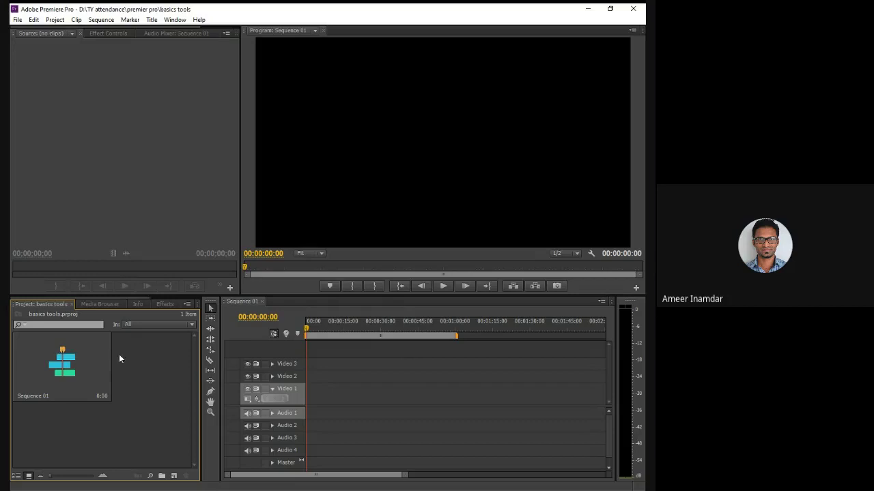
pyautogui.click(17, 20)
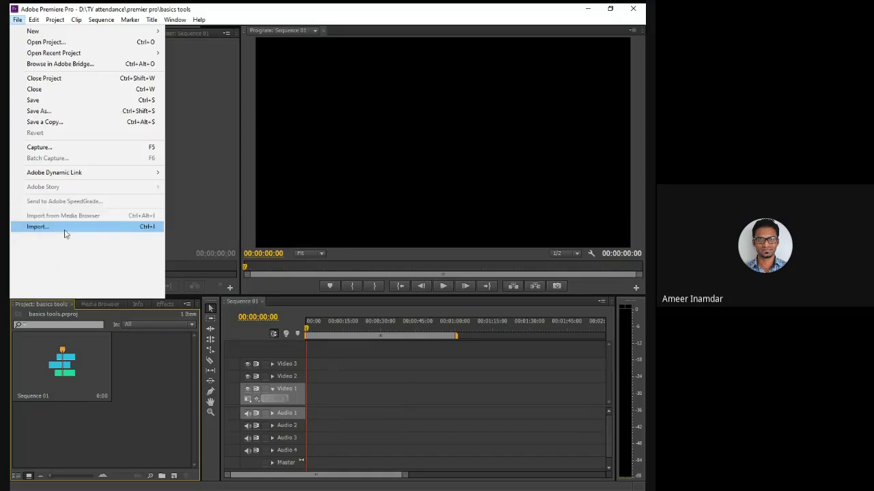
pyautogui.click(145, 386)
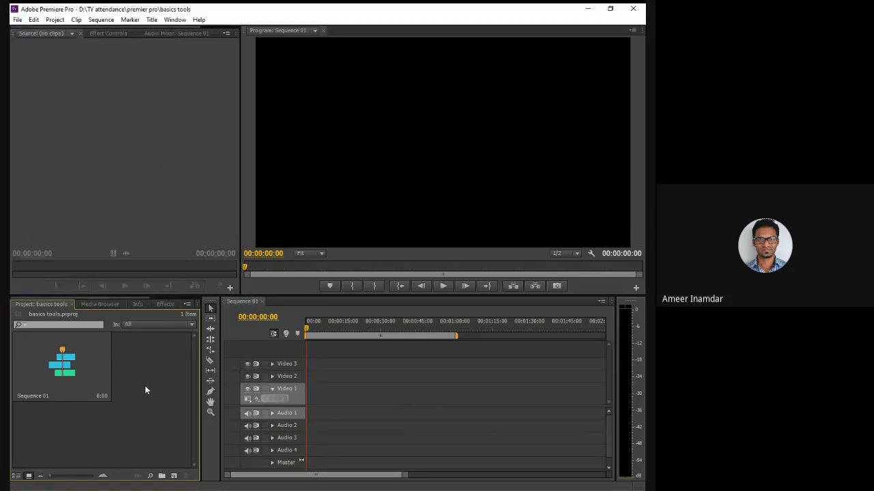
# - Import the COSTA RICA IN 4K 60fps HDR (ULTRA HD) MP4 video from the Desktop into the project
pyautogui.doubleClick(145, 386)
pyautogui.click(235, 162)
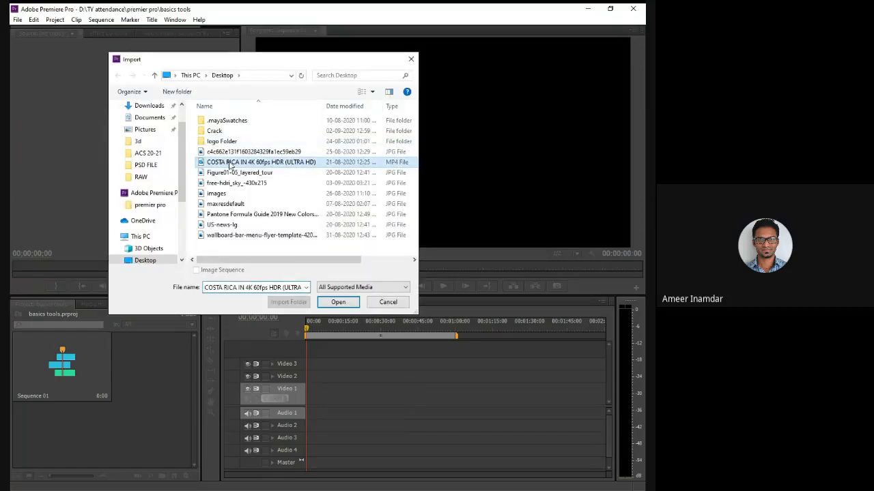
pyautogui.click(349, 303)
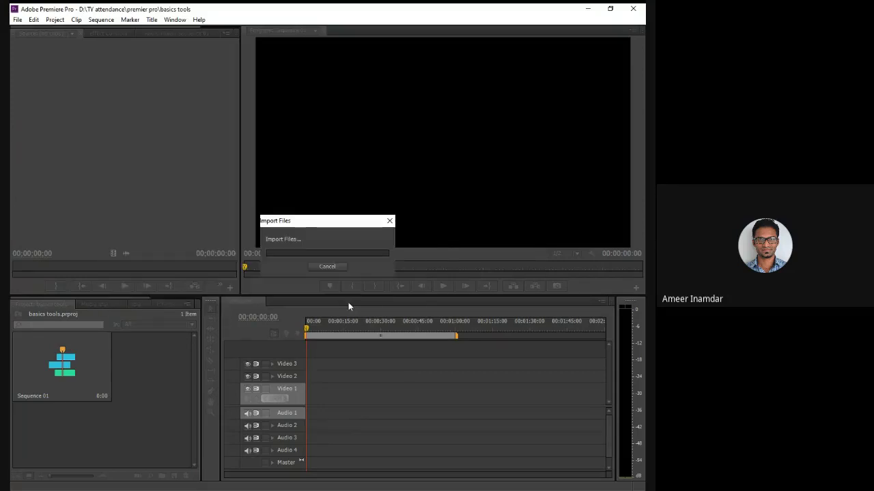
pyautogui.click(151, 414)
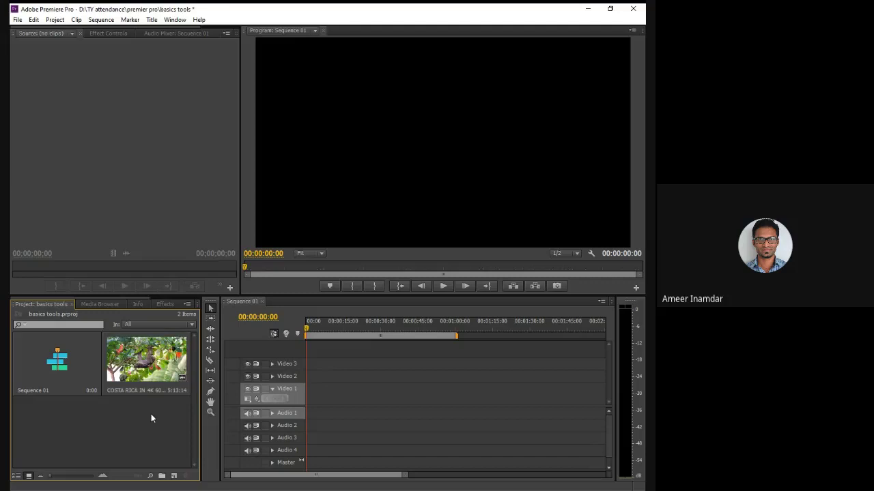
# - Load the Costa Rica video in the source monitor, widen that monitor slightly, and set its playhead to 00:00:00:00
pyautogui.doubleClick(153, 360)
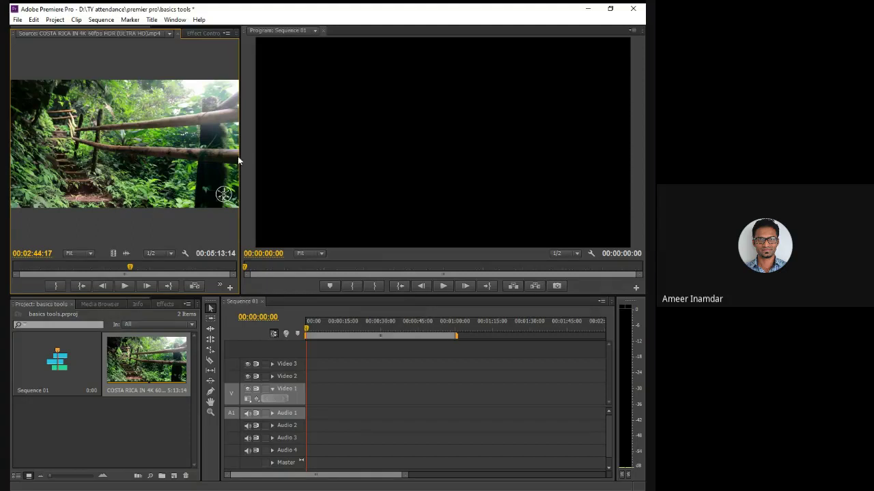
pyautogui.moveTo(240, 156); pyautogui.dragTo(259, 156)
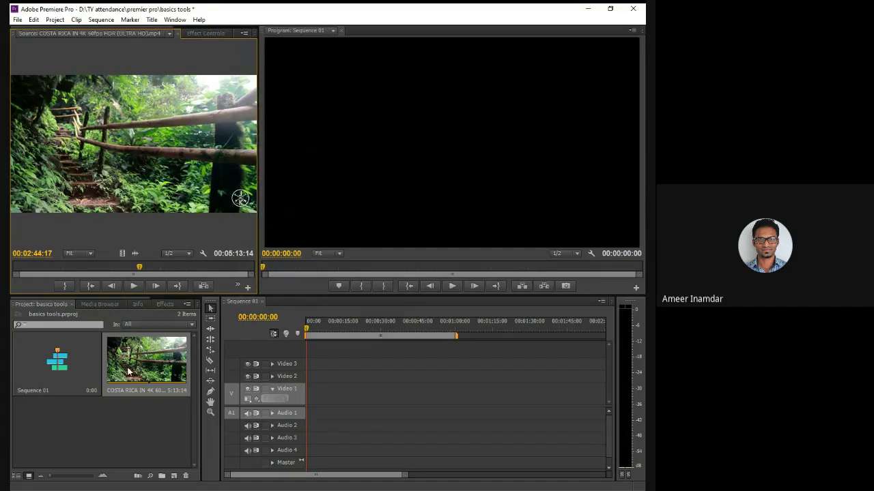
pyautogui.click(91, 267)
pyautogui.click(28, 273)
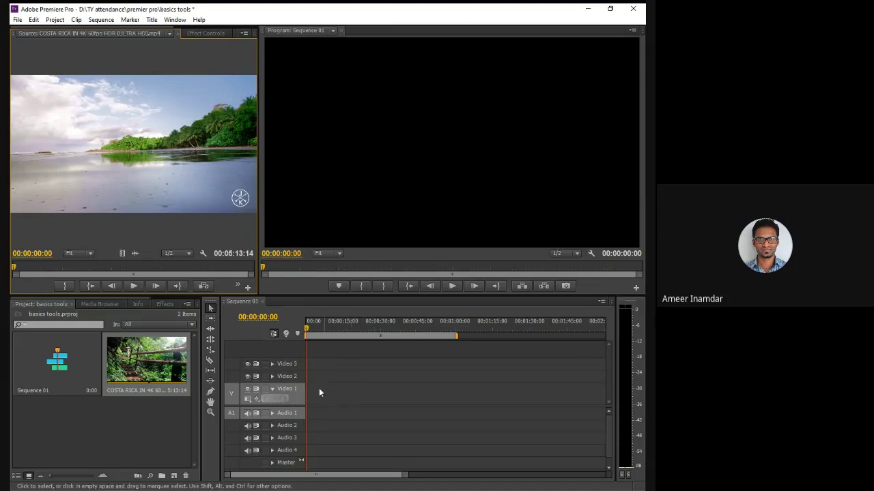
# - Place the Costa Rica clip on Video 1 at the start of the sequence, changing the sequence settings to match the clip
pyautogui.moveTo(113, 142); pyautogui.dragTo(309, 397)
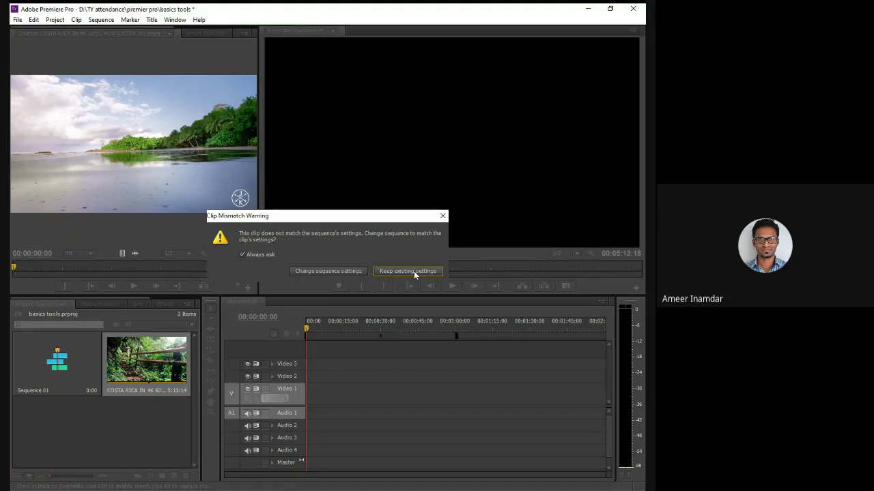
pyautogui.click(334, 271)
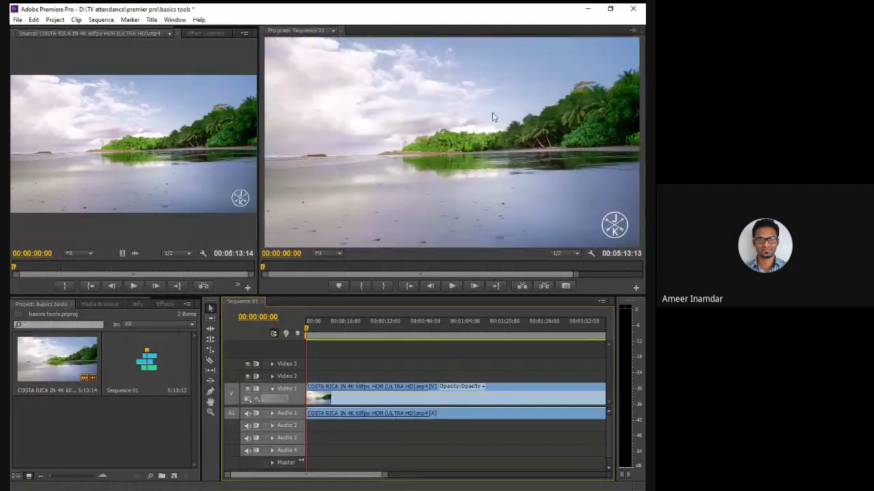
pyautogui.click(490, 147)
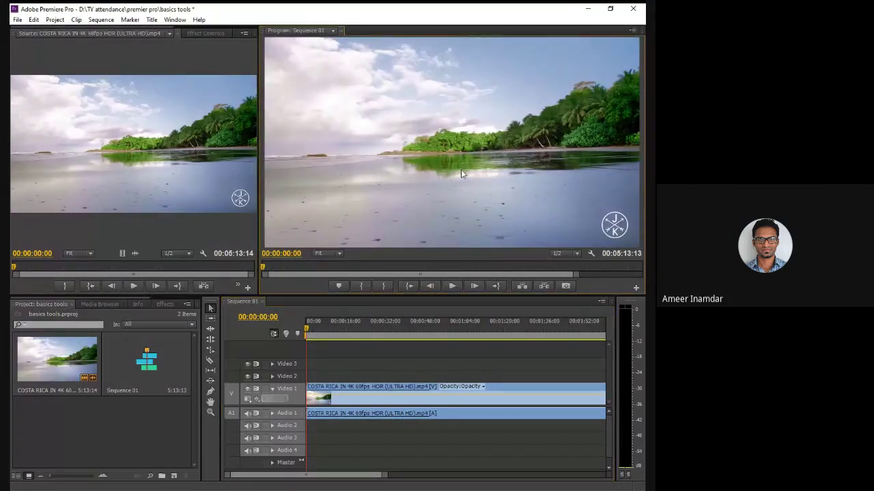
pyautogui.click(56, 360)
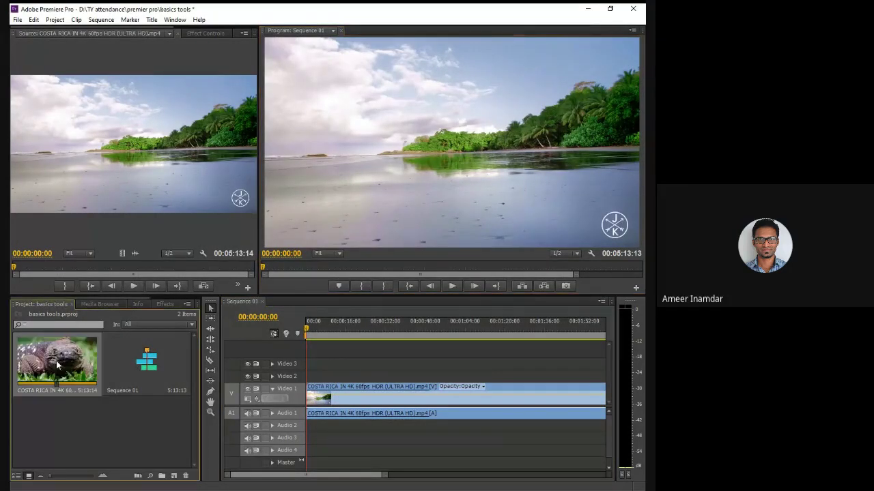
pyautogui.click(14, 270)
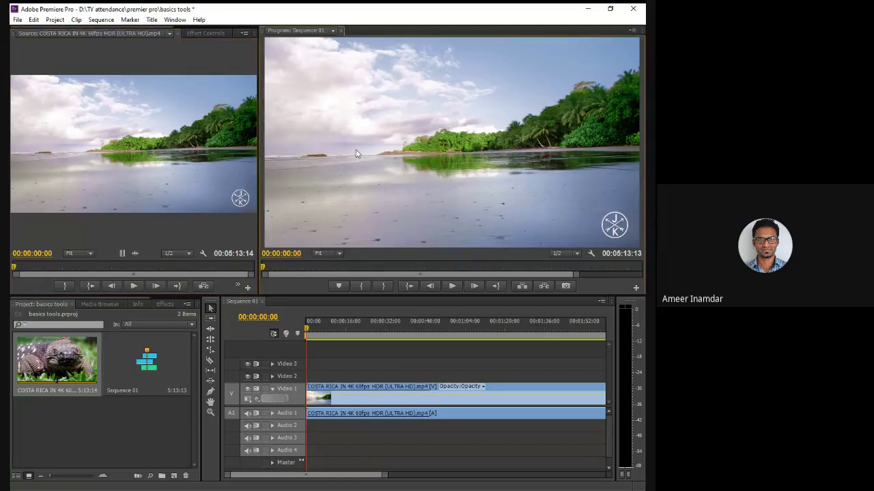
pyautogui.click(339, 254)
pyautogui.click(185, 213)
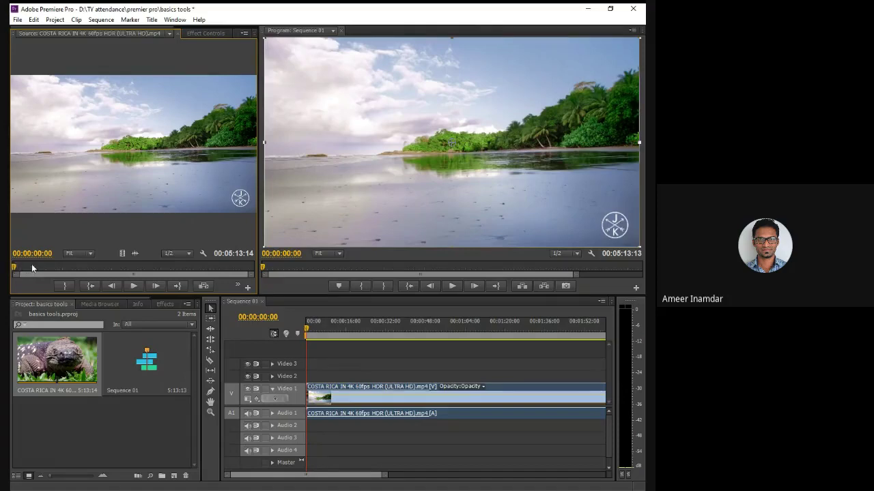
# - Delete the Costa Rica clip with its linked audio from the timeline
pyautogui.click(428, 398)
pyautogui.press('Delete')
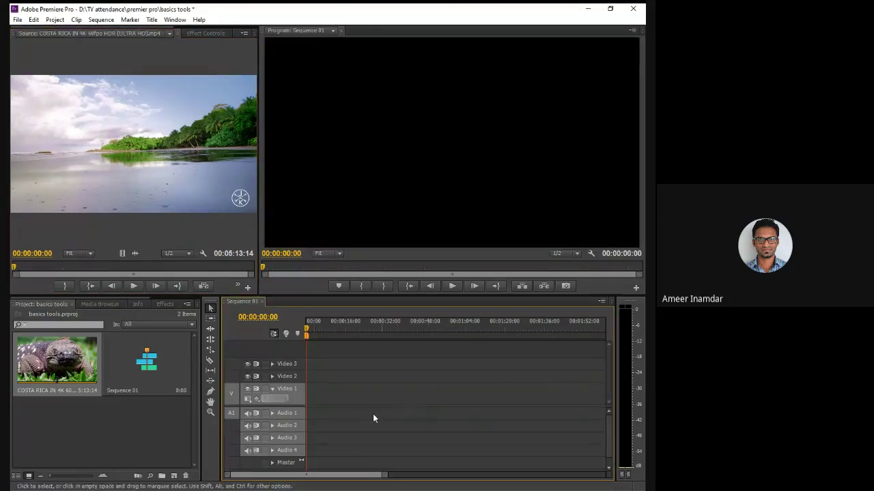
pyautogui.hotkey('ctrl', 'z')
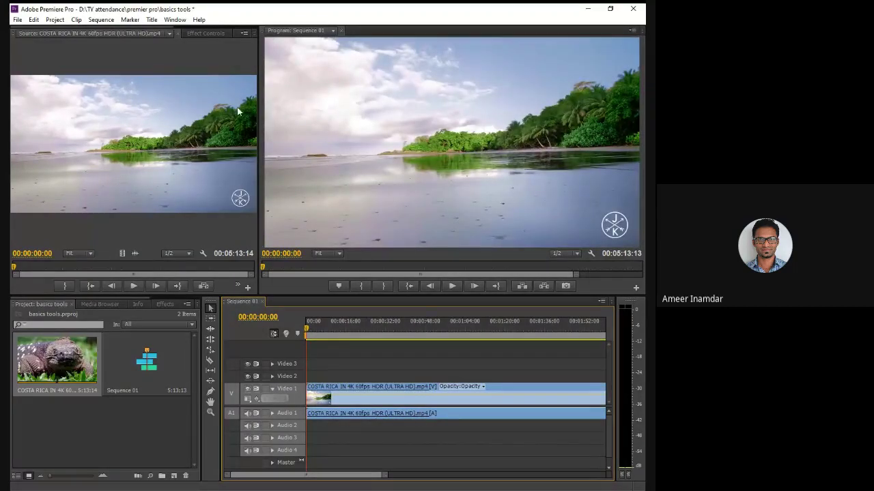
pyautogui.click(398, 400)
pyautogui.press('Delete')
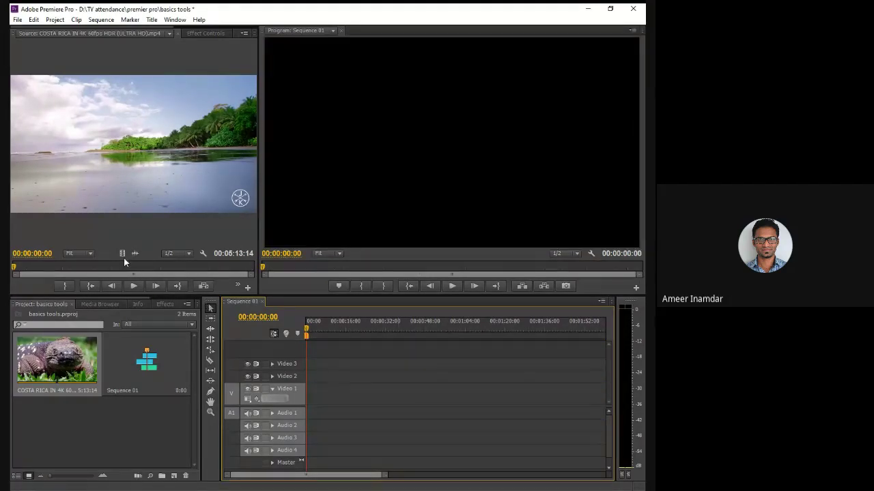
# - Place only the source clip's video on Video 1 and only its audio on Audio 2, both at the sequence start
pyautogui.moveTo(122, 254)
pyautogui.mouseDown()
pyautogui.moveTo(165, 286)
pyautogui.moveTo(136, 255)
pyautogui.mouseUp()
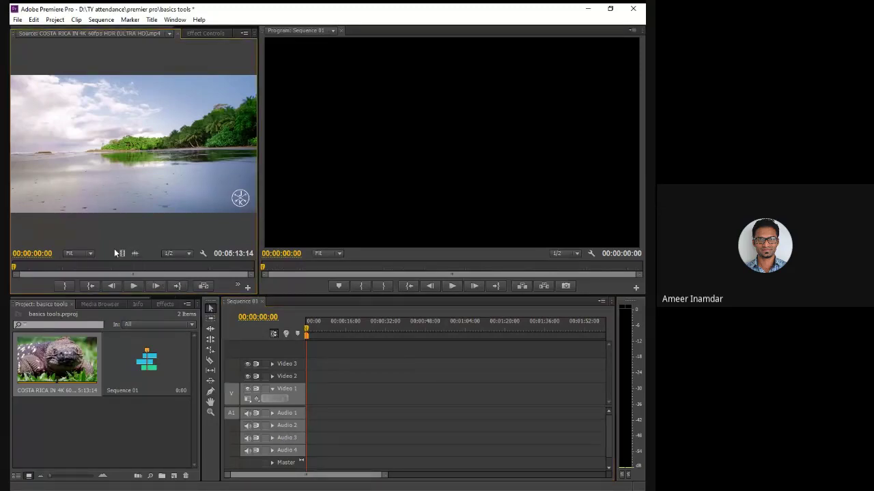
pyautogui.moveTo(120, 253); pyautogui.dragTo(305, 401)
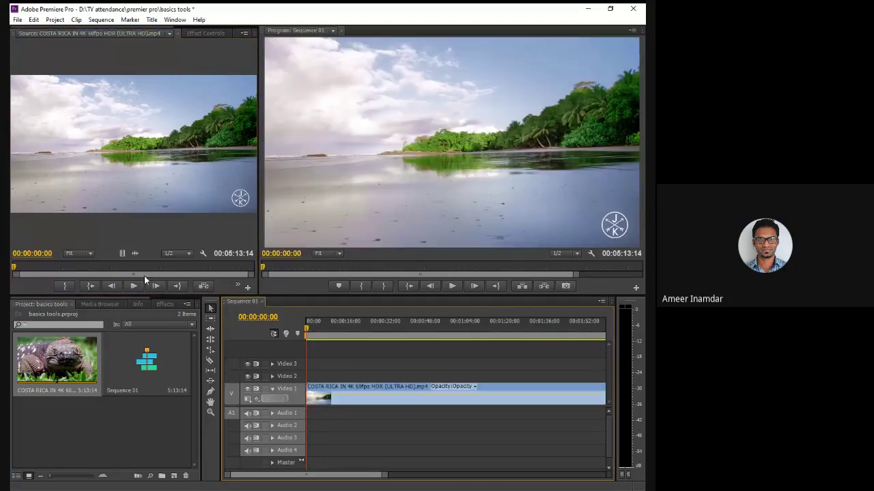
pyautogui.moveTo(137, 254); pyautogui.dragTo(312, 432)
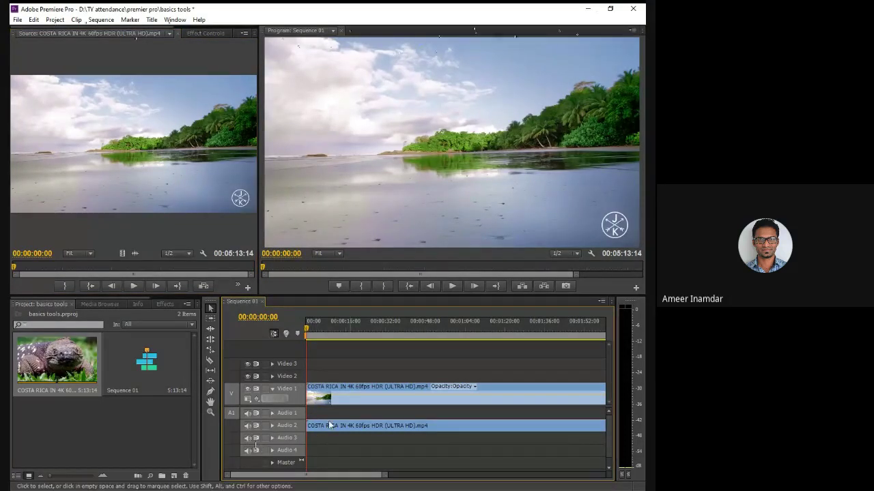
# - Delete the separate audio clip on Audio 2 and the video clip on Video 1 from the timeline
pyautogui.click(388, 429)
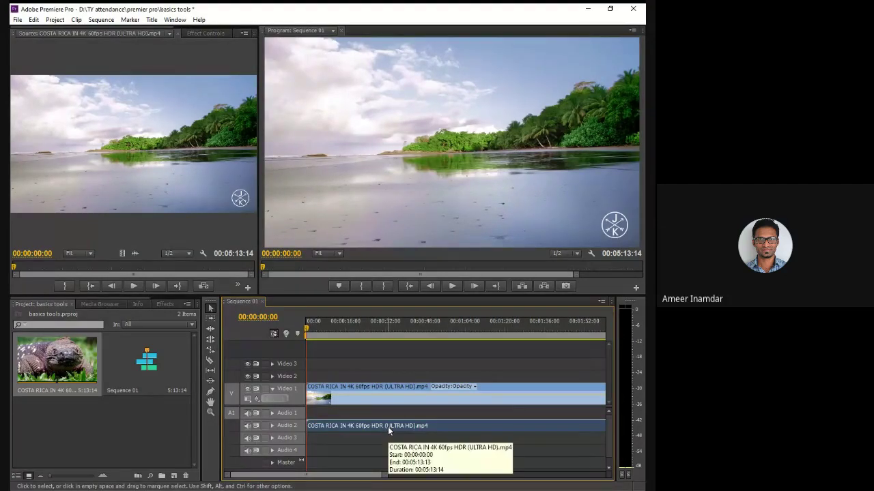
pyautogui.press('Delete')
pyautogui.click(385, 398)
pyautogui.press('Delete')
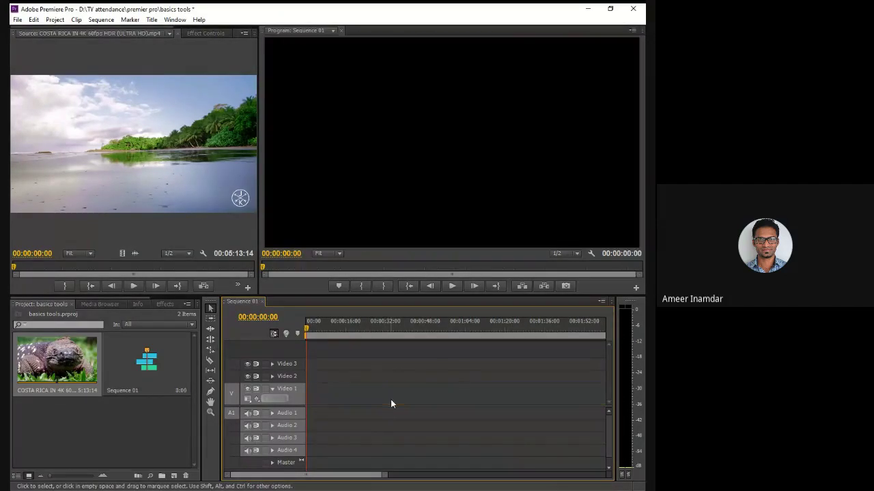
# - Mark an In point at 00:00:00:00 on the Costa Rica clip in the source monitor
pyautogui.click(11, 273)
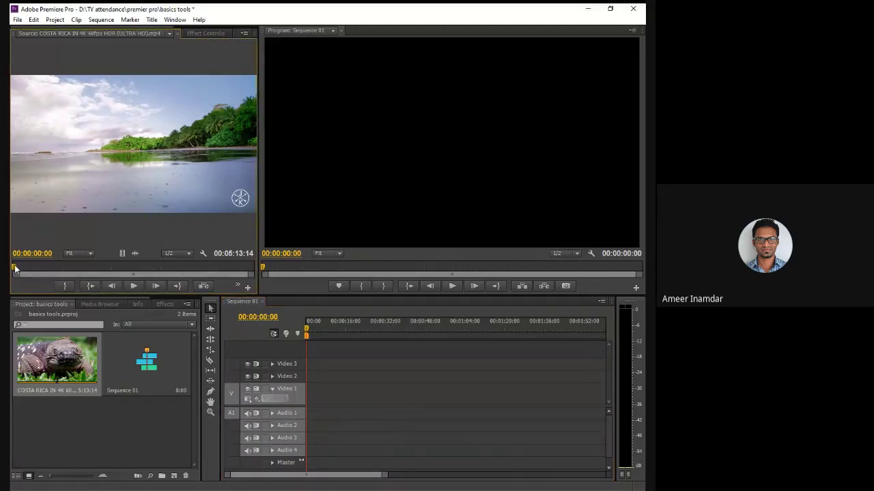
pyautogui.moveTo(15, 270); pyautogui.dragTo(24, 269)
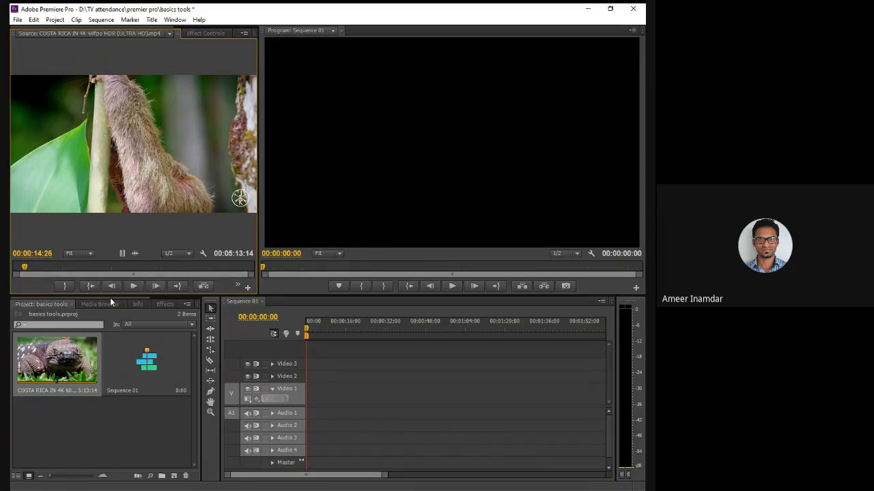
pyautogui.moveTo(23, 268); pyautogui.dragTo(16, 267)
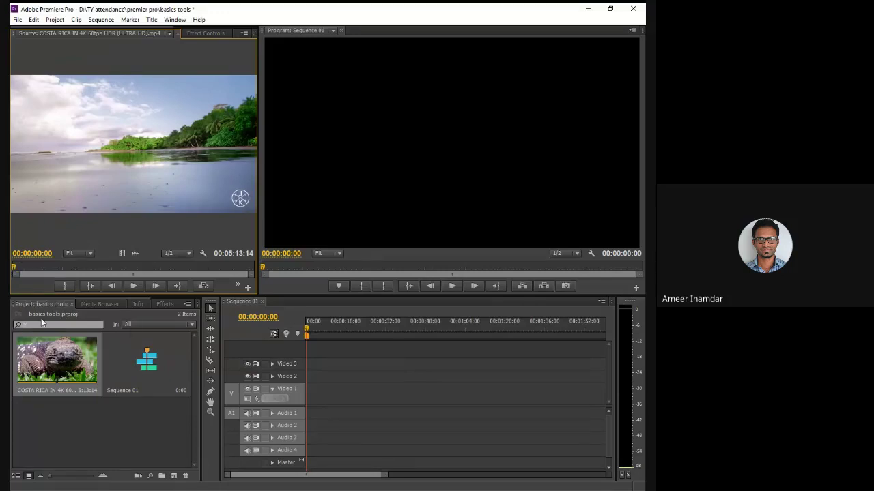
pyautogui.press('i')
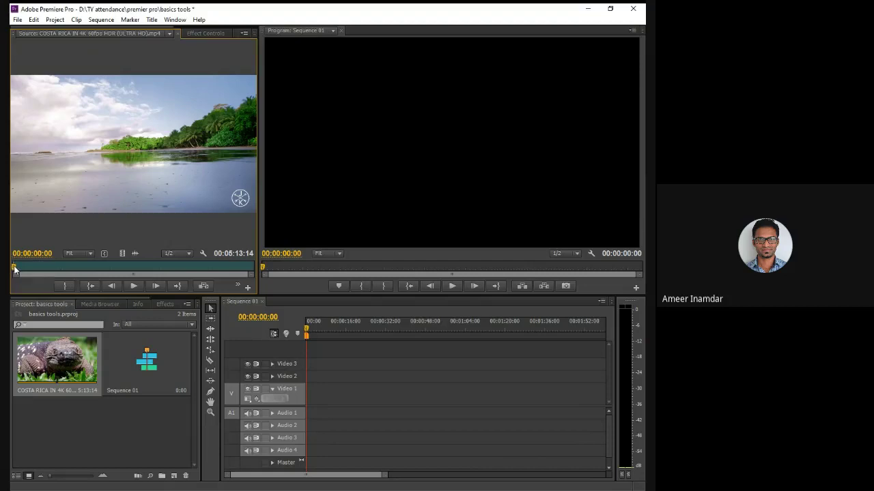
# - Mark the source clip's Out point at 00:00:06:14 and place only the marked portion's video at the start of Video 1
pyautogui.moveTo(13, 266); pyautogui.dragTo(20, 270)
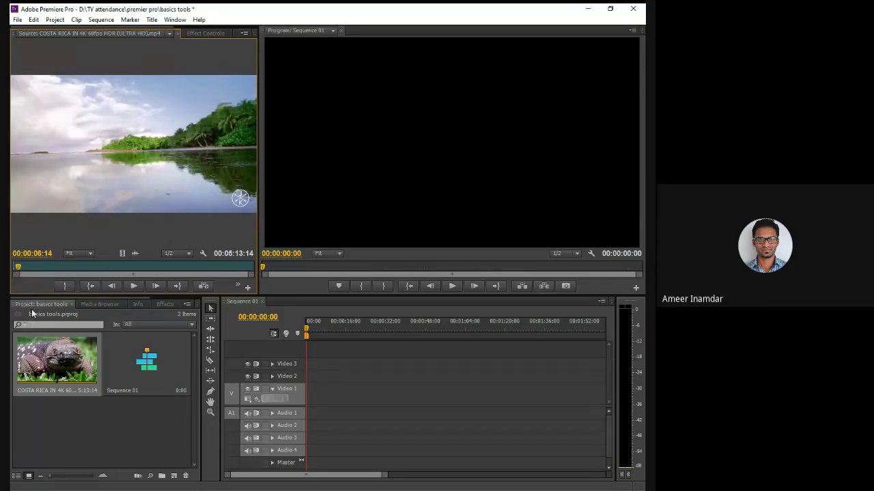
pyautogui.press('o')
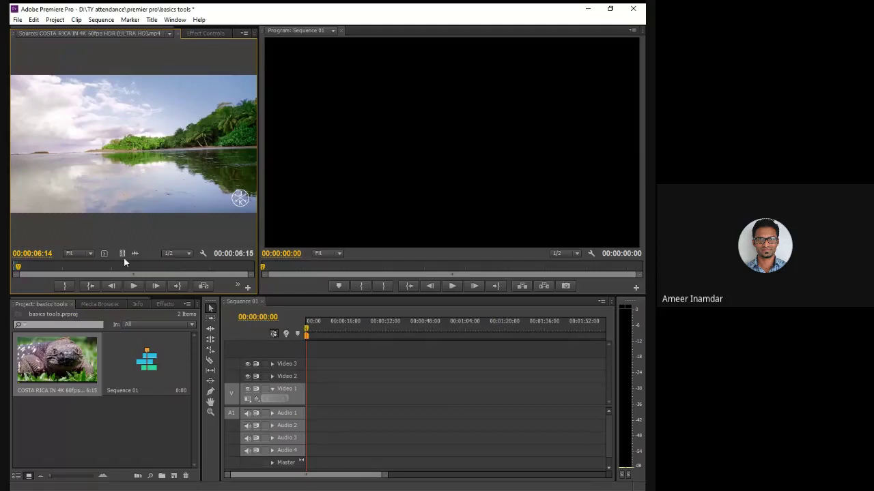
pyautogui.moveTo(124, 253); pyautogui.dragTo(309, 395)
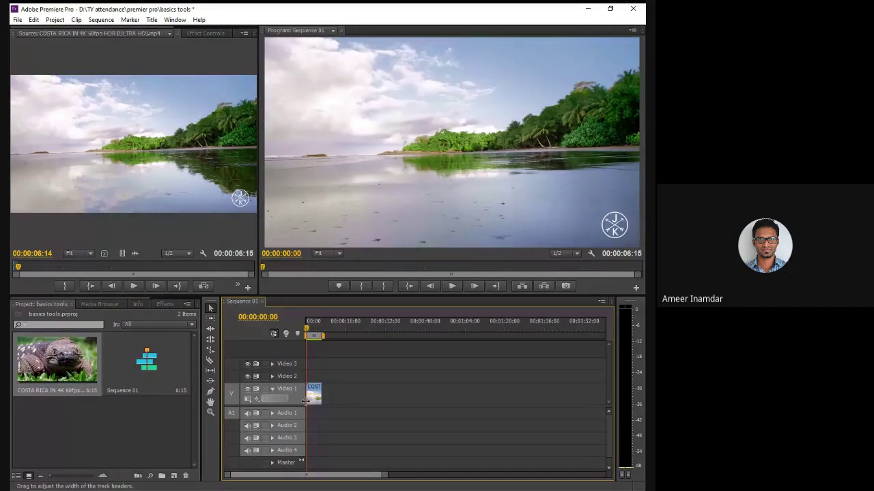
# - Mark the source portion from 00:00:19:12 to 00:00:27:04 and place only its video directly after the first clip on Video 1
pyautogui.click(26, 269)
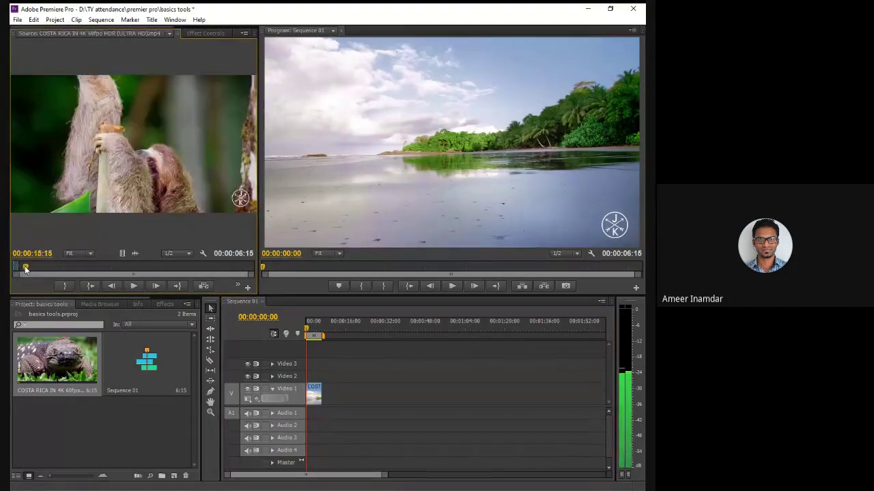
pyautogui.moveTo(25, 269)
pyautogui.mouseDown()
pyautogui.moveTo(233, 271)
pyautogui.moveTo(12, 269)
pyautogui.mouseUp()
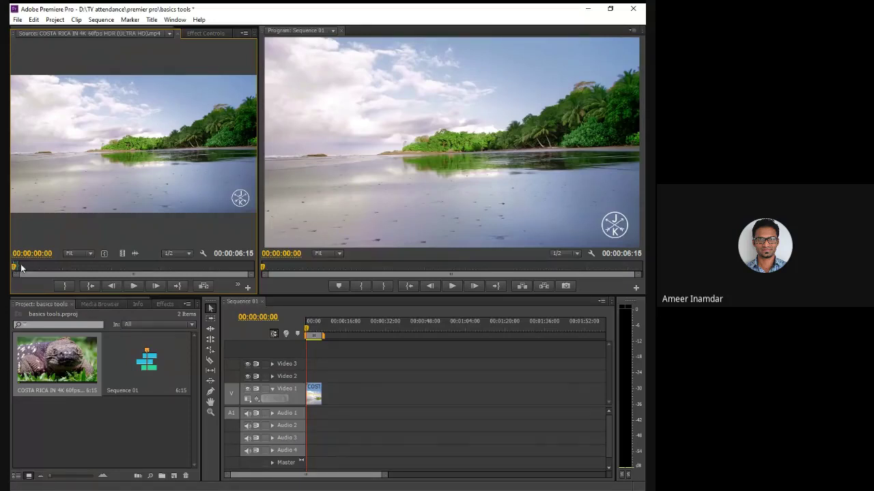
pyautogui.click(18, 268)
pyautogui.moveTo(18, 268); pyautogui.dragTo(28, 268)
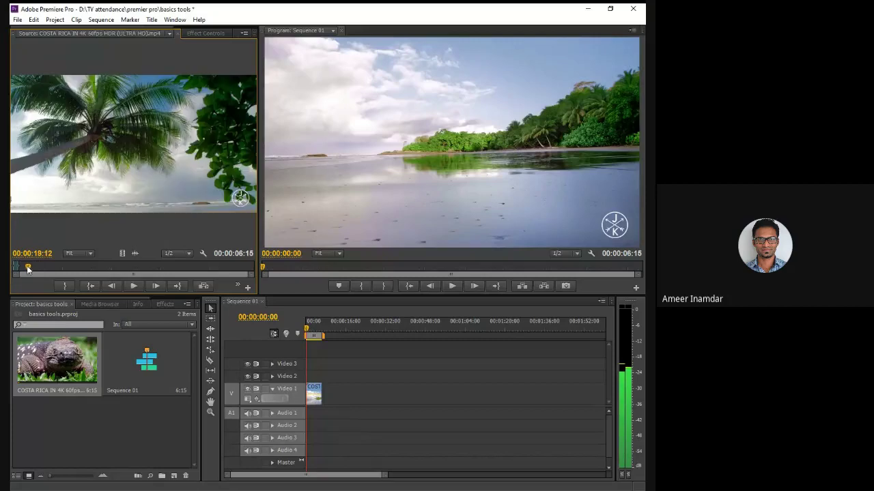
pyautogui.hotkey('ctrl', 'shift', 'x')
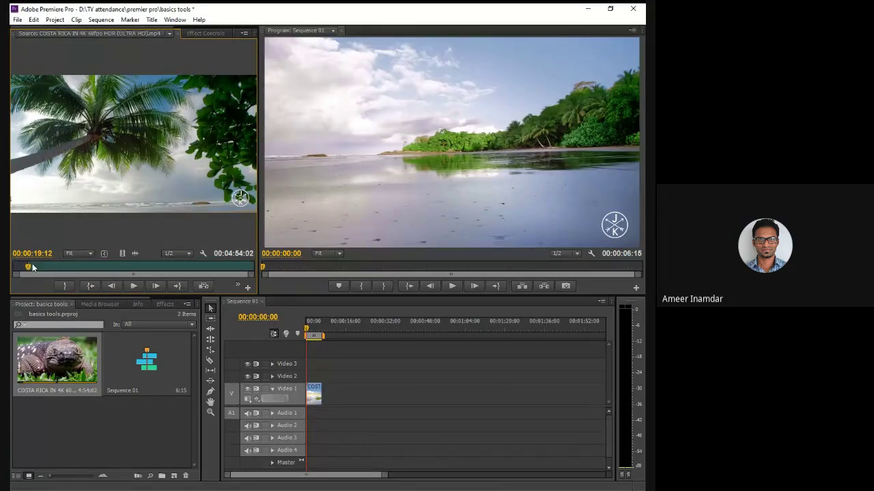
pyautogui.moveTo(27, 269); pyautogui.dragTo(34, 269)
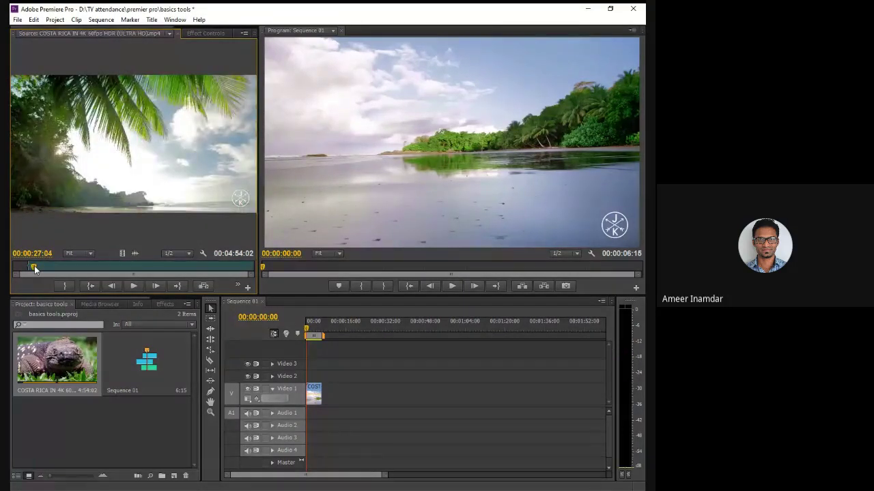
pyautogui.press('o')
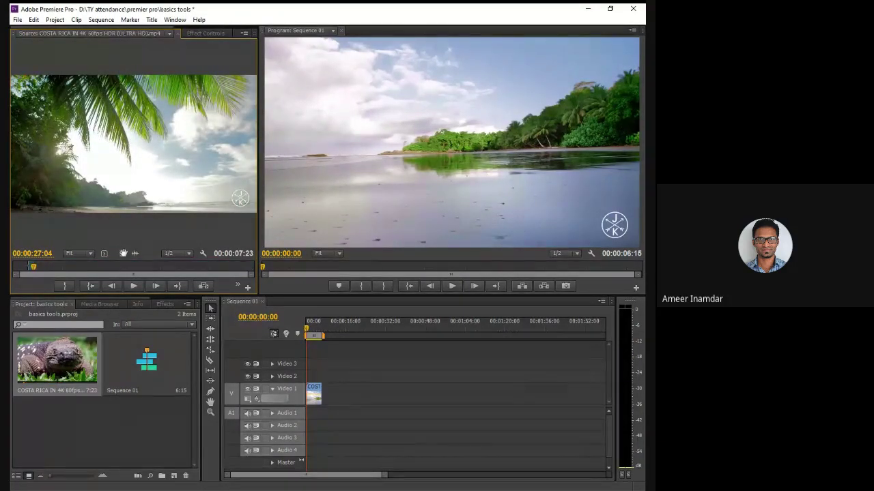
pyautogui.moveTo(122, 253); pyautogui.dragTo(332, 396)
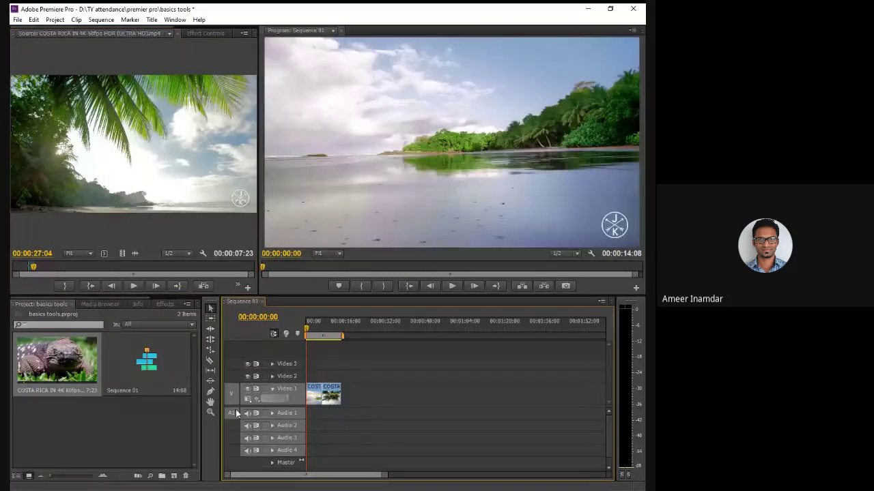
# - Mark the source portion from 00:00:45:27 to 00:00:56:07 and add only its video directly after the second clip on Video 1
pyautogui.click(37, 270)
pyautogui.moveTo(36, 269); pyautogui.dragTo(49, 268)
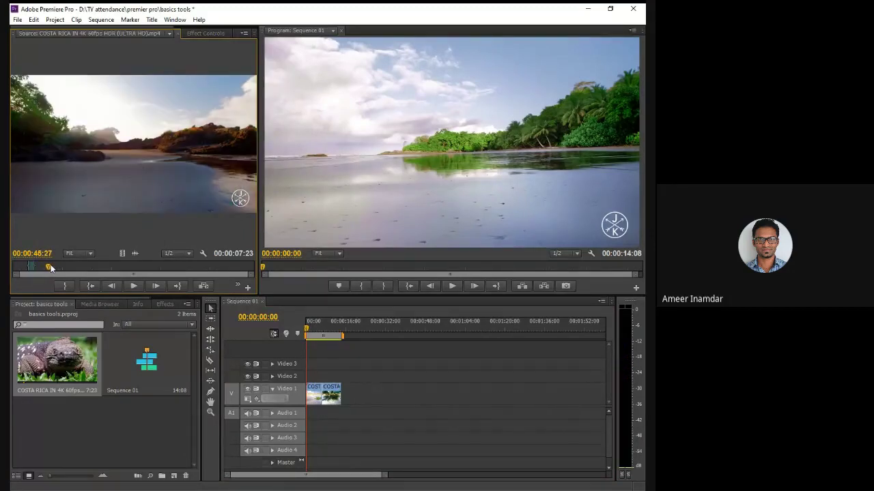
pyautogui.press('i')
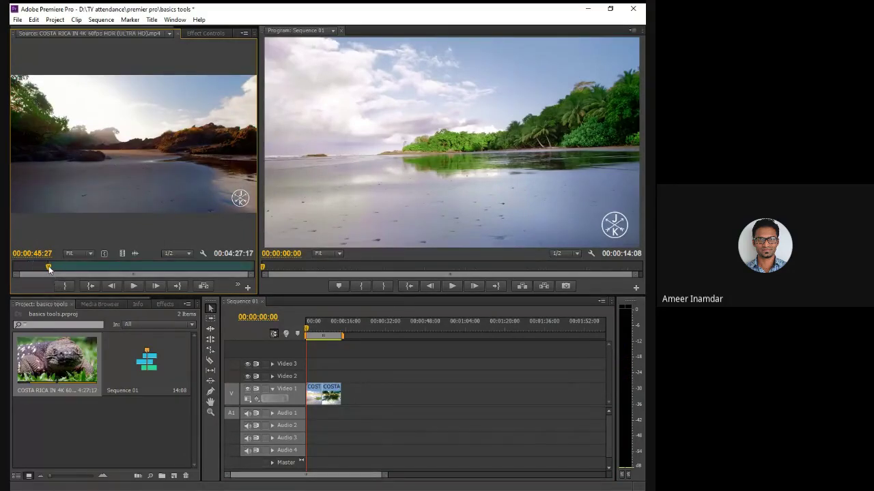
pyautogui.moveTo(49, 269); pyautogui.dragTo(58, 270)
pyautogui.press('o')
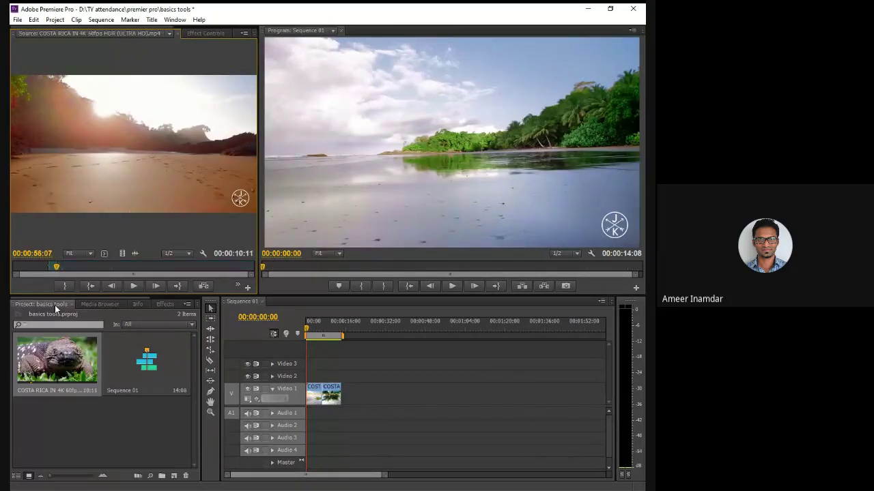
pyautogui.moveTo(122, 253); pyautogui.dragTo(351, 404)
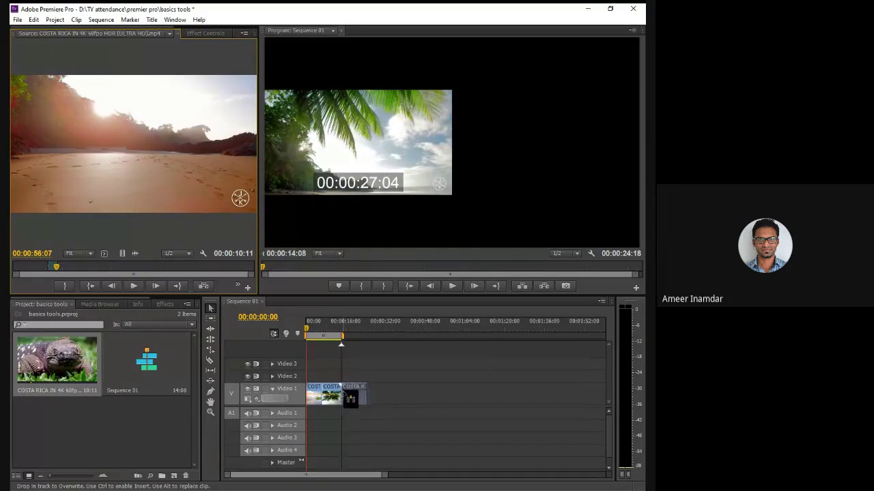
# - Mark a source portion about 19 seconds long ending at 00:02:06:20 and append only its video after the third clip on Video 1
pyautogui.moveTo(56, 266); pyautogui.dragTo(110, 271)
pyautogui.press('i')
pyautogui.press('o')
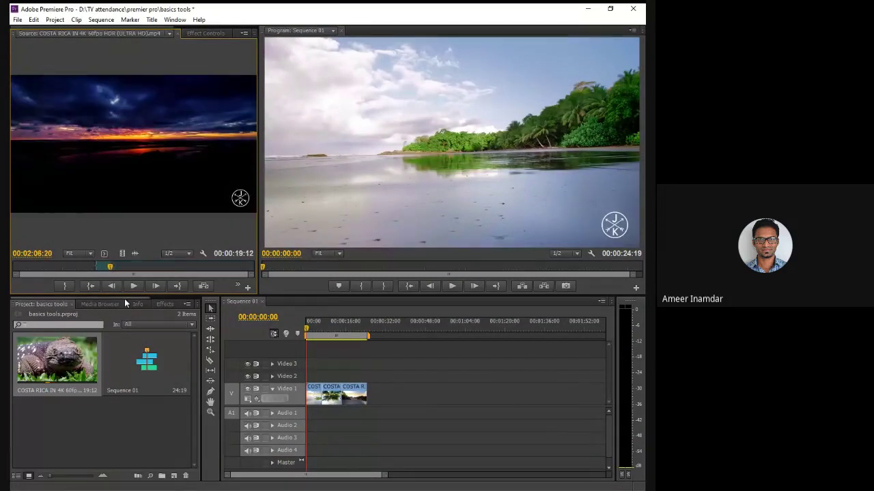
pyautogui.moveTo(123, 255); pyautogui.dragTo(380, 403)
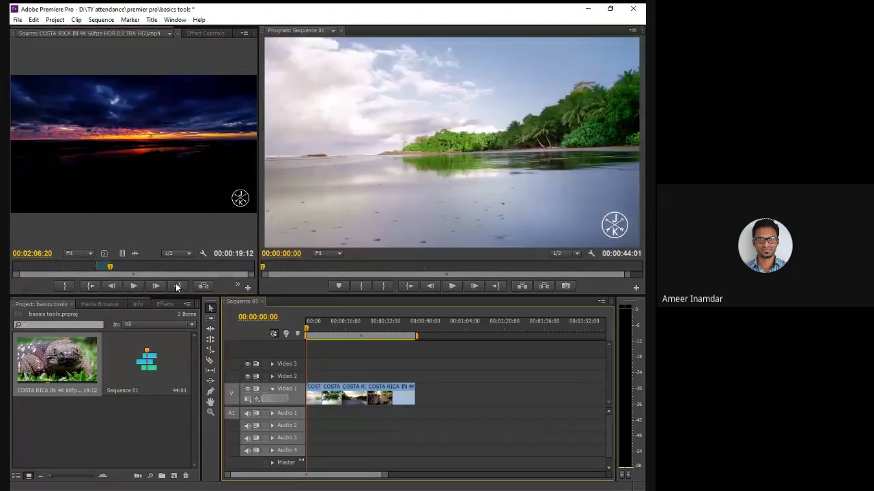
# - Mark the source portion from 00:02:14:13 to 00:02:21:16 and append only its video after the fourth clip on Video 1
pyautogui.moveTo(113, 269); pyautogui.dragTo(118, 268)
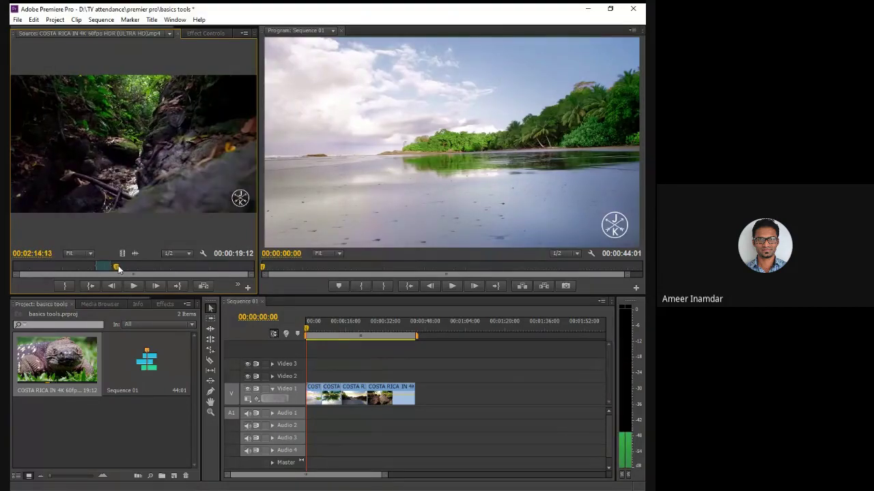
pyautogui.press('i')
pyautogui.moveTo(117, 268); pyautogui.dragTo(421, 402)
pyautogui.press('o')
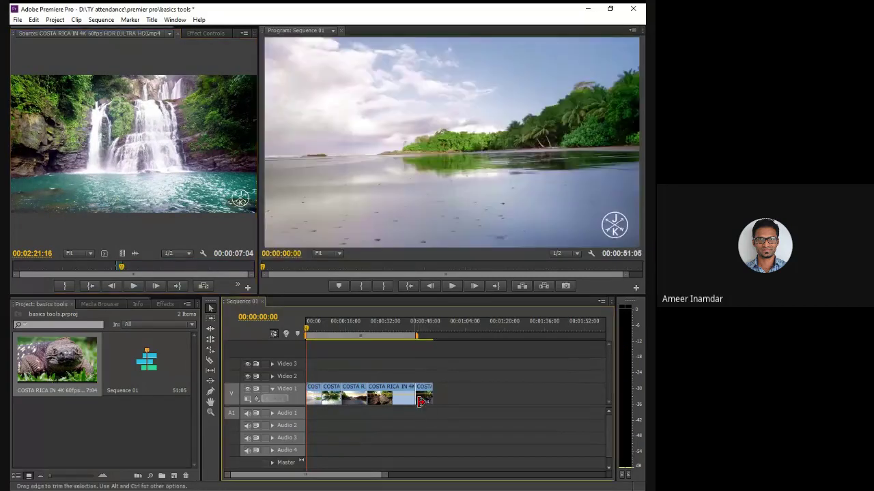
# - Mark the source portion from 00:02:26:21 to 00:02:30:18 and append only its video after the fifth clip on Video 1
pyautogui.moveTo(121, 268); pyautogui.dragTo(130, 270)
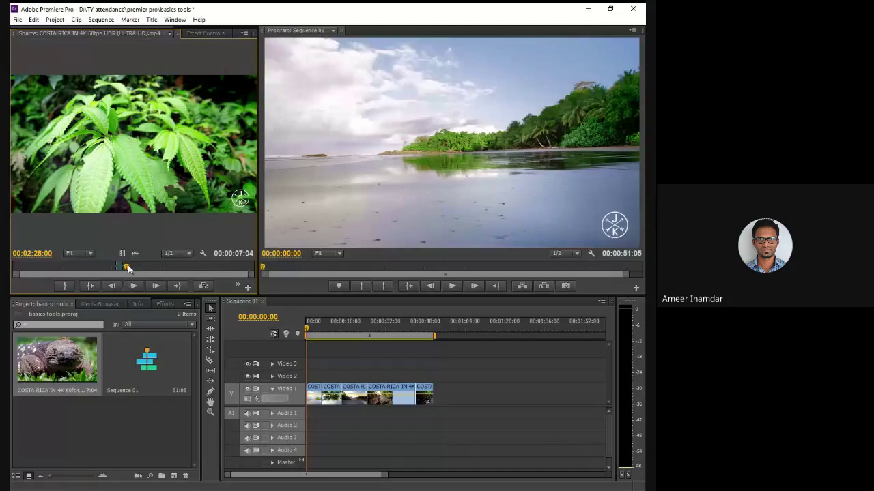
pyautogui.moveTo(127, 268); pyautogui.dragTo(127, 269)
pyautogui.press('i')
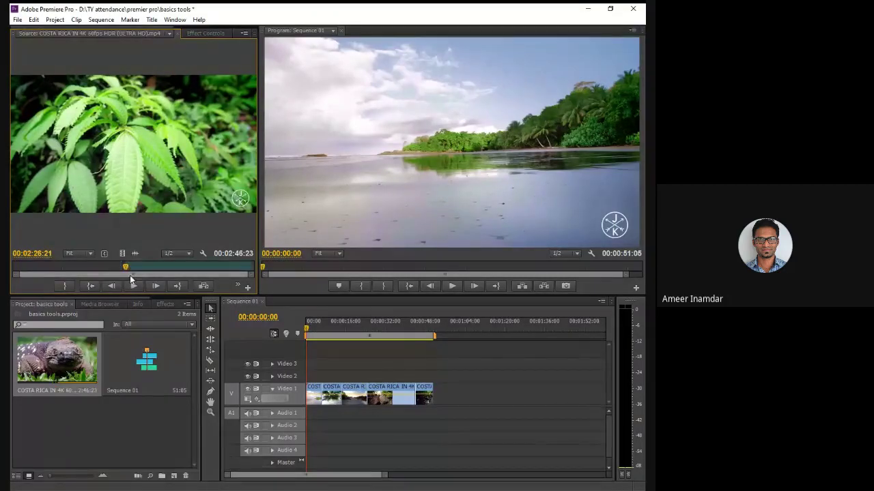
pyautogui.moveTo(127, 269); pyautogui.dragTo(442, 392)
pyautogui.press('o')
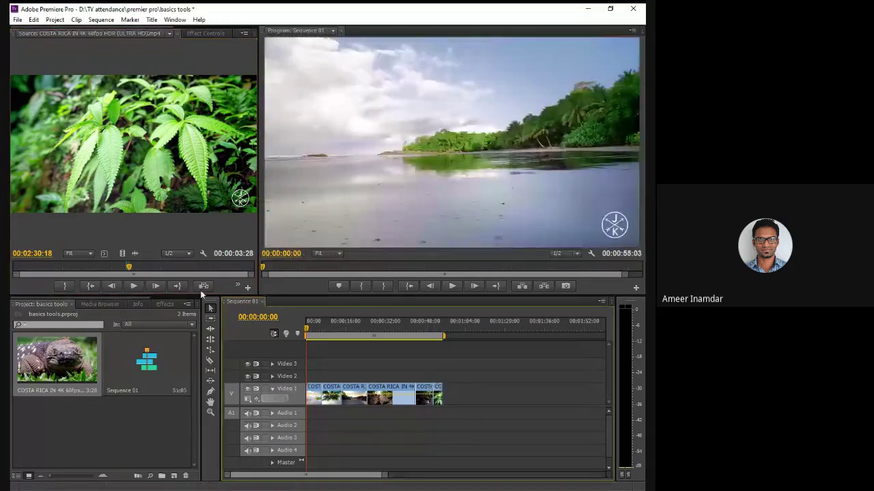
# - Mark a source portion about 4 seconds long ending at 00:02:46:23 and append only its video after the sixth clip on Video 1
pyautogui.click(132, 268)
pyautogui.moveTo(132, 269); pyautogui.dragTo(447, 394)
pyautogui.press('i')
pyautogui.press('o')
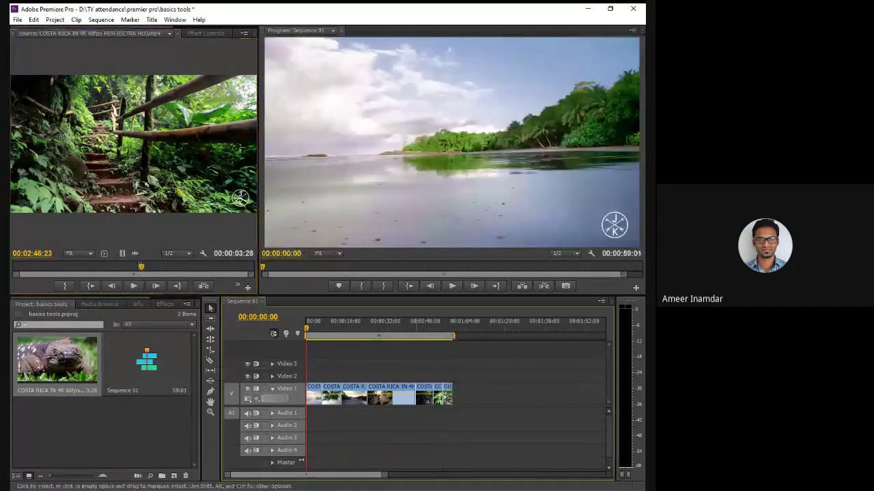
# - Mark the source portion from 00:03:05:15 to 00:03:08:02 and append only its video after the seventh clip on Video 1
pyautogui.moveTo(147, 266); pyautogui.dragTo(156, 270)
pyautogui.press('i')
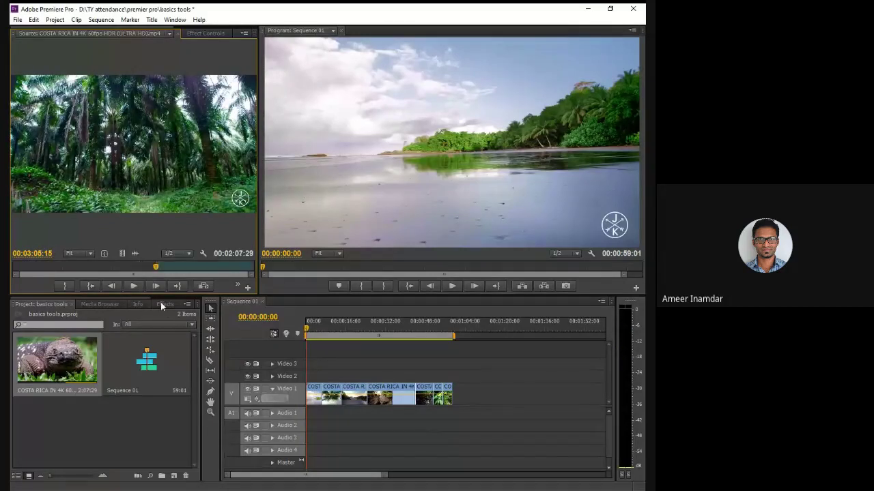
pyautogui.click(160, 267)
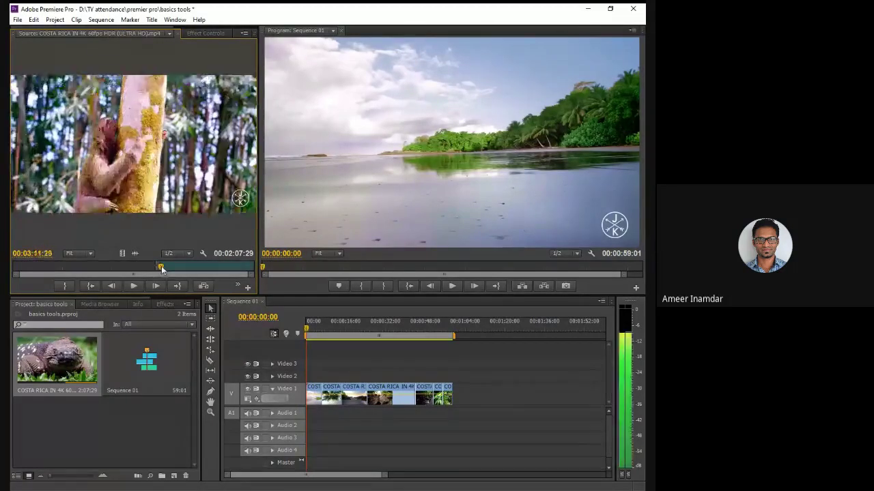
pyautogui.moveTo(160, 269); pyautogui.dragTo(158, 268)
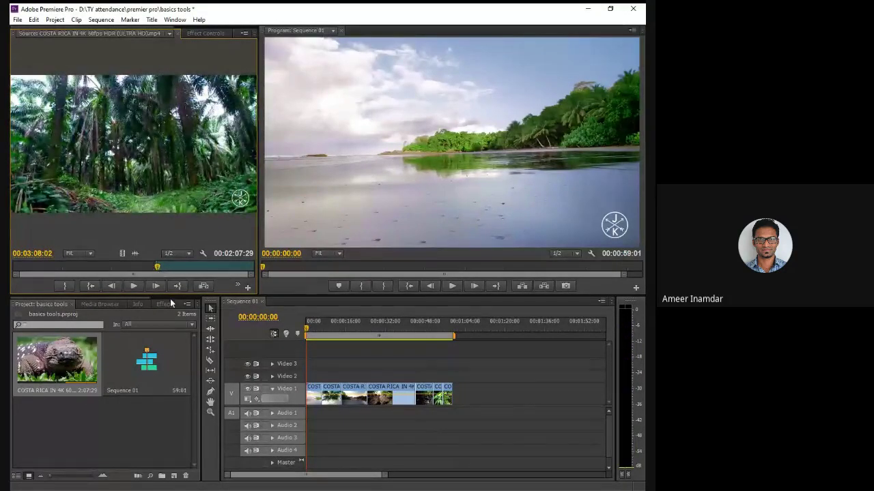
pyautogui.moveTo(157, 268); pyautogui.dragTo(157, 268)
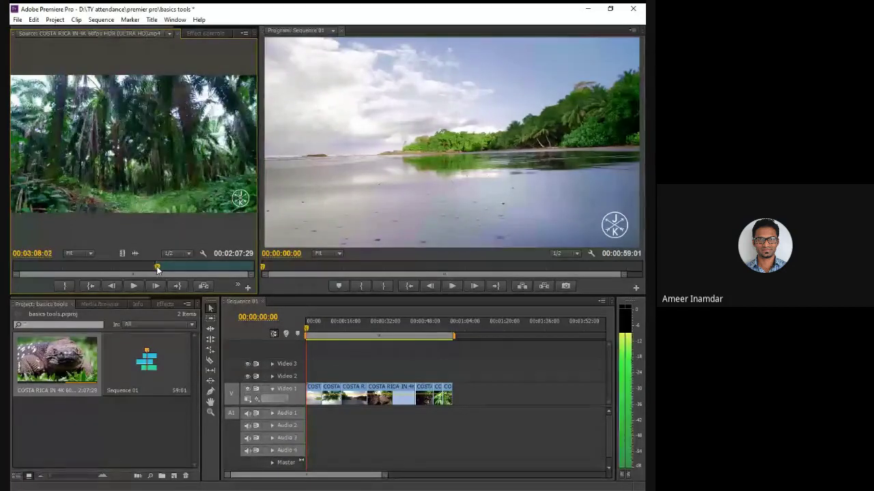
pyautogui.hotkey('ctrl', 'shift', 'x')
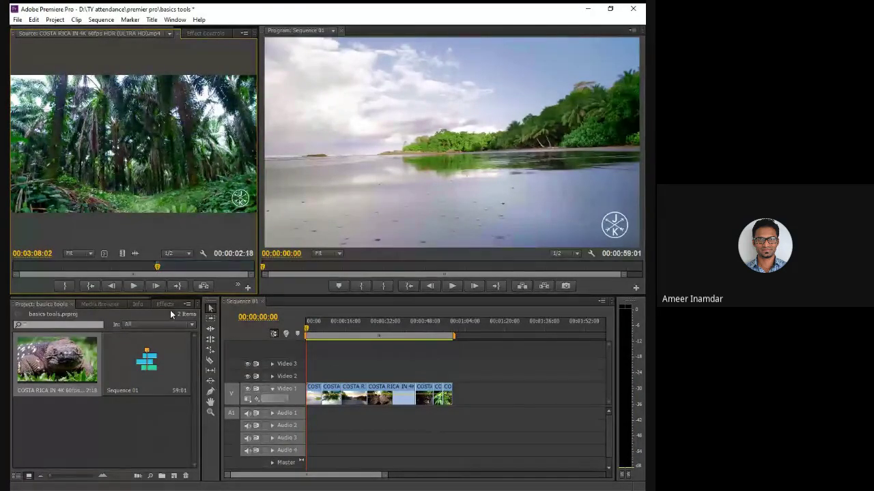
pyautogui.moveTo(126, 256); pyautogui.dragTo(453, 406)
pyautogui.click(411, 430)
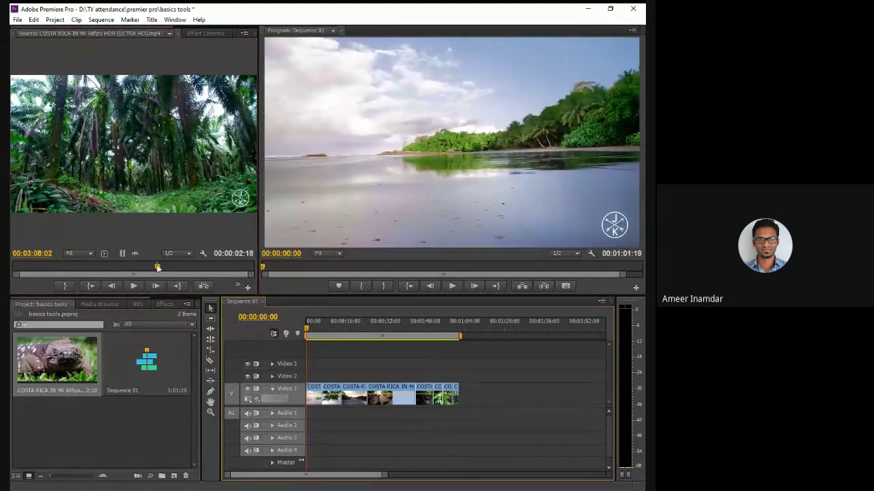
# - Mark a source portion about 11 seconds long ending at 00:04:21:23 and append only its video after the eighth clip on Video 1
pyautogui.moveTo(156, 268); pyautogui.dragTo(214, 272)
pyautogui.press('i')
pyautogui.press('o')
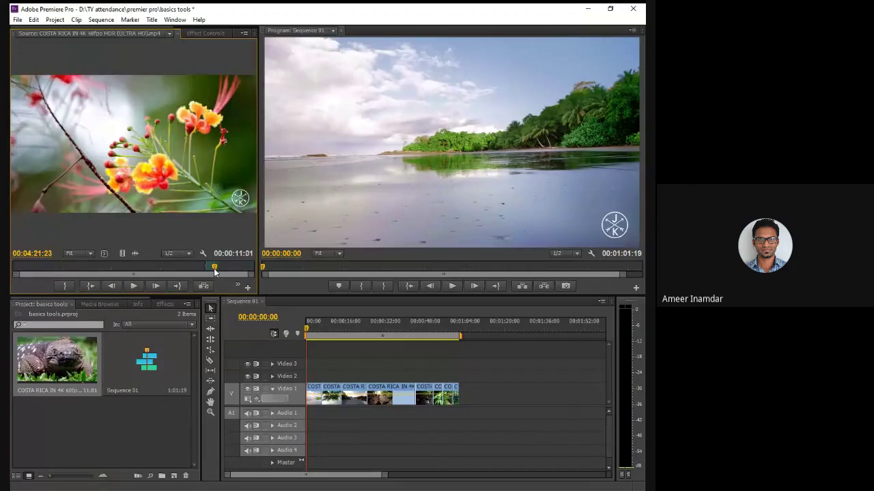
pyautogui.moveTo(122, 254); pyautogui.dragTo(472, 401)
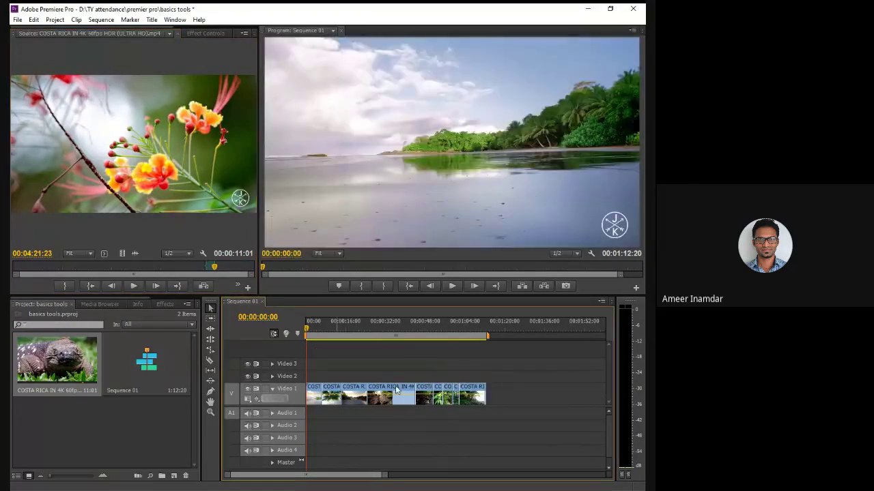
# - Mark the source portion from 00:04:41:05 to 00:04:52:24 and append only its video after the ninth clip on Video 1
pyautogui.moveTo(214, 268); pyautogui.dragTo(230, 271)
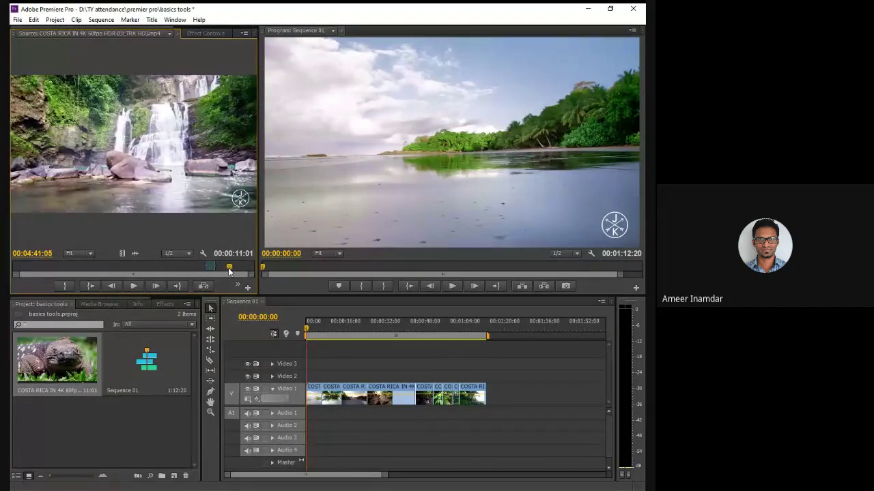
pyautogui.press('i')
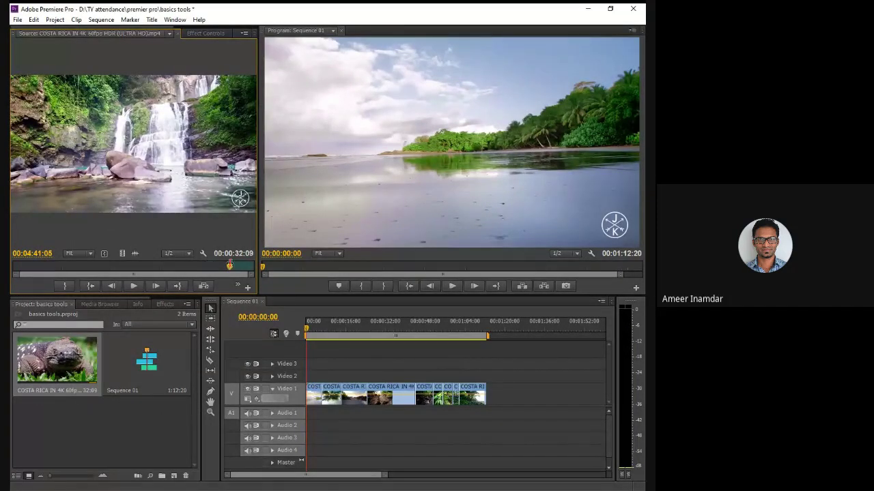
pyautogui.moveTo(230, 271); pyautogui.dragTo(236, 271)
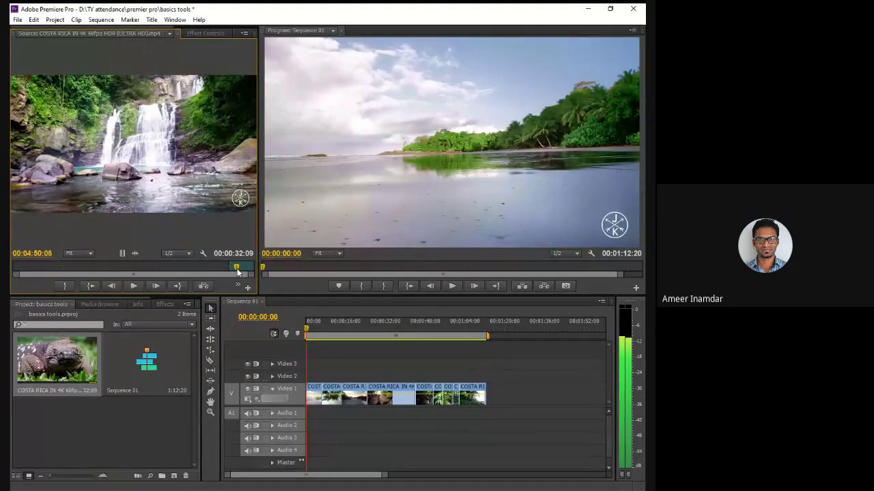
pyautogui.moveTo(237, 271); pyautogui.dragTo(240, 271)
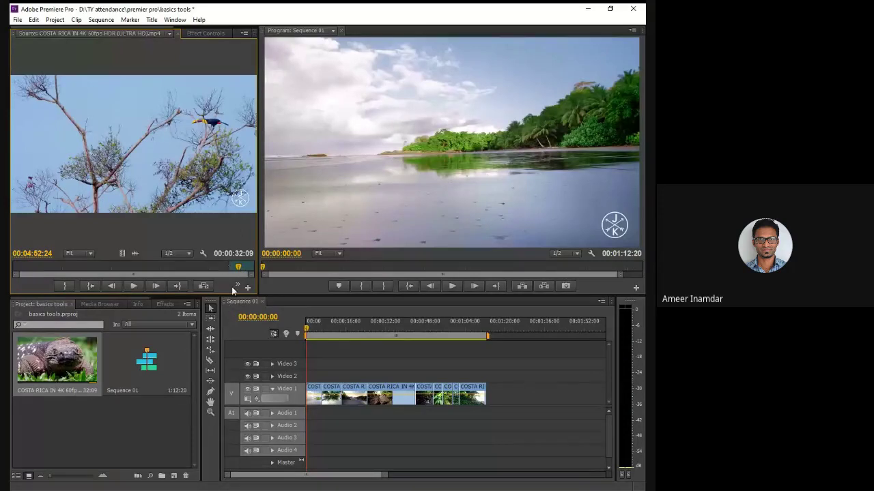
pyautogui.press('i')
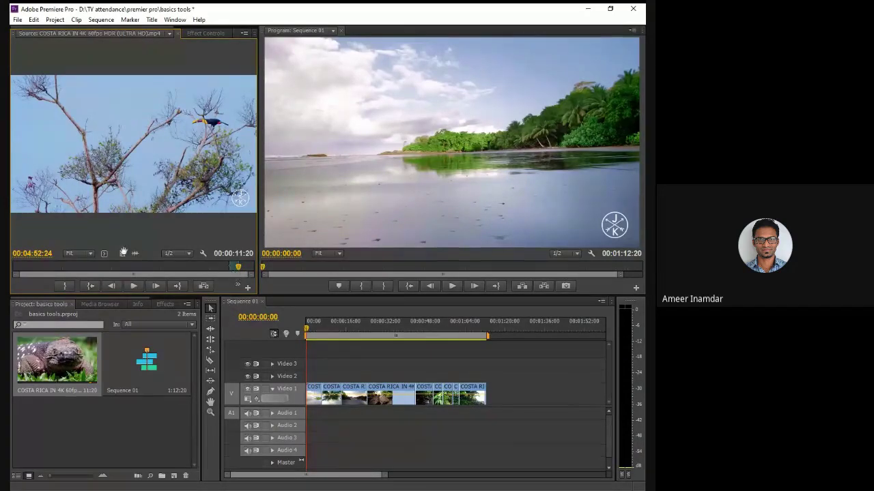
pyautogui.moveTo(123, 252); pyautogui.dragTo(497, 398)
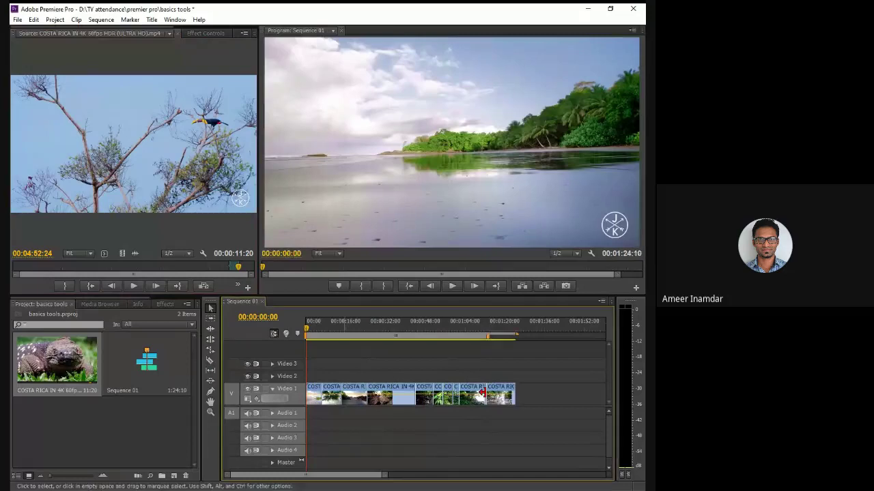
# - Locate the cut from the snake shot to the palm grove and mark the source In point at 00:05:04:28
pyautogui.click(238, 268)
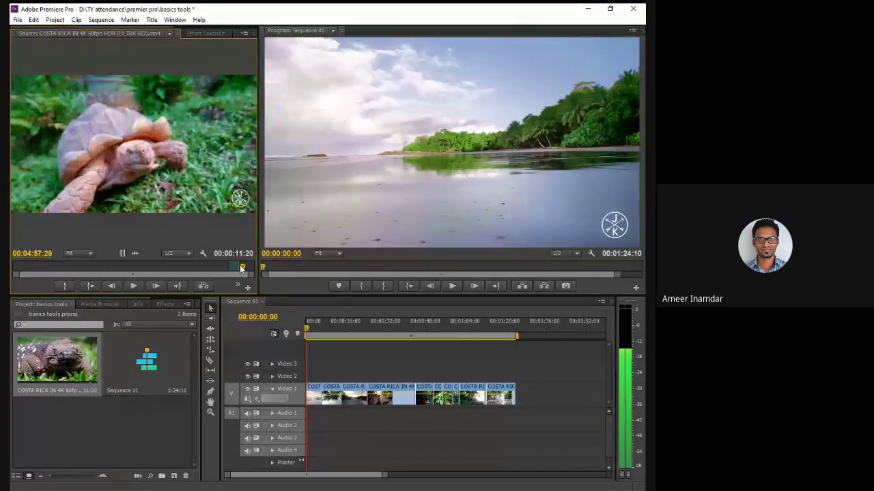
pyautogui.click(243, 268)
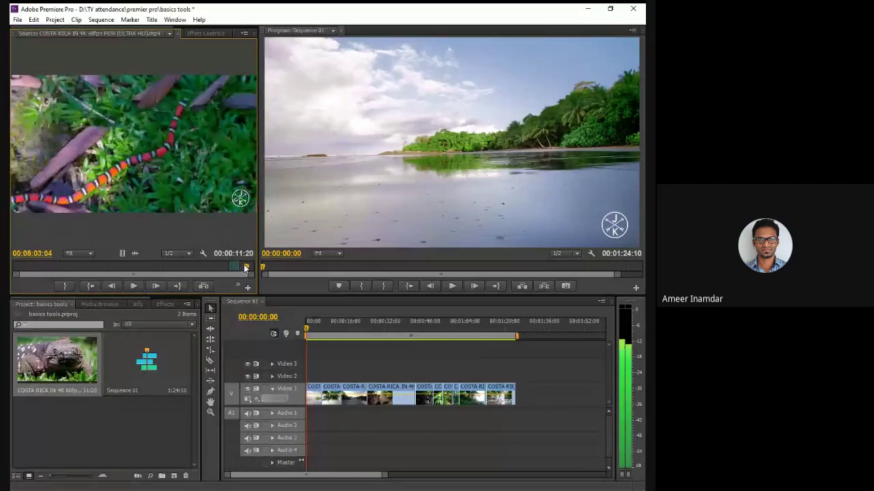
pyautogui.click(246, 269)
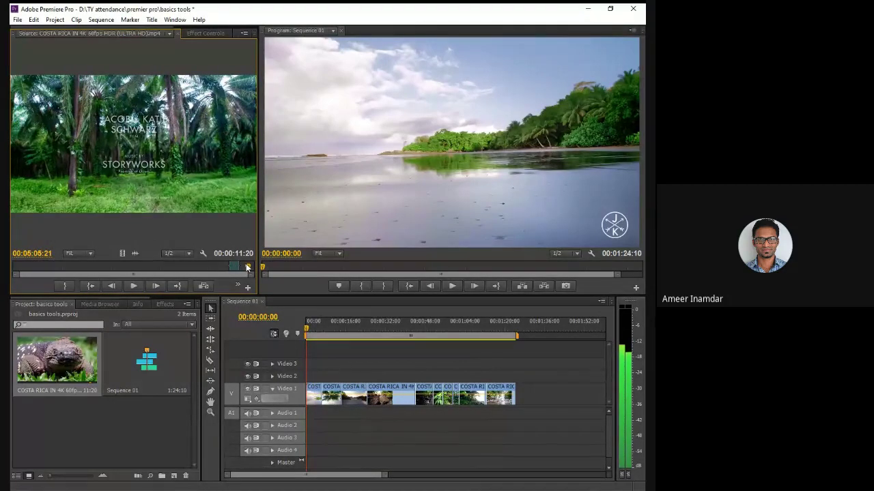
pyautogui.click(246, 267)
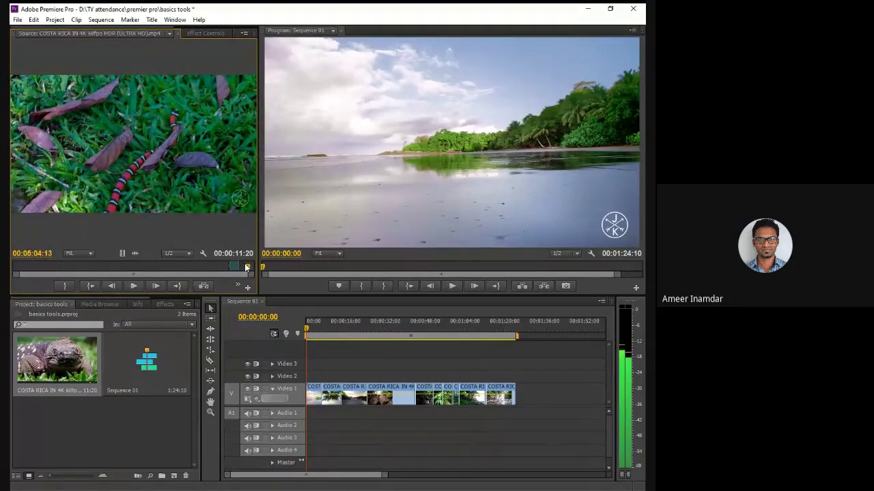
pyautogui.click(248, 267)
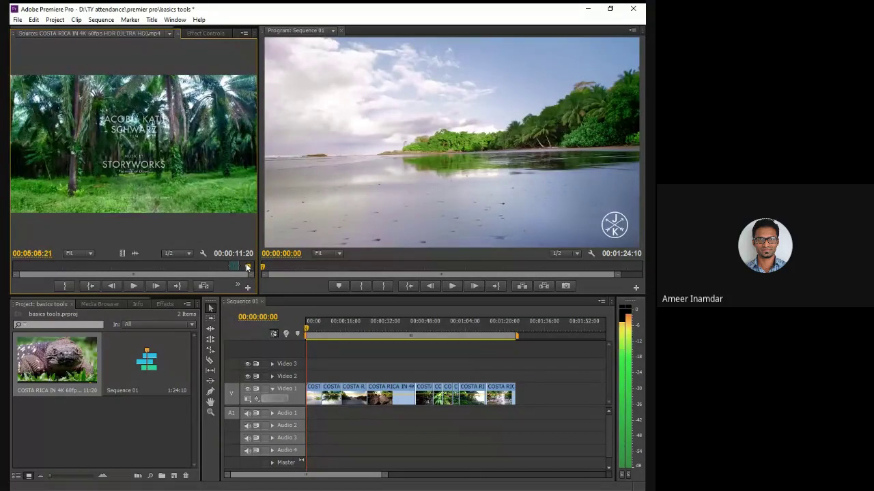
pyautogui.click(246, 267)
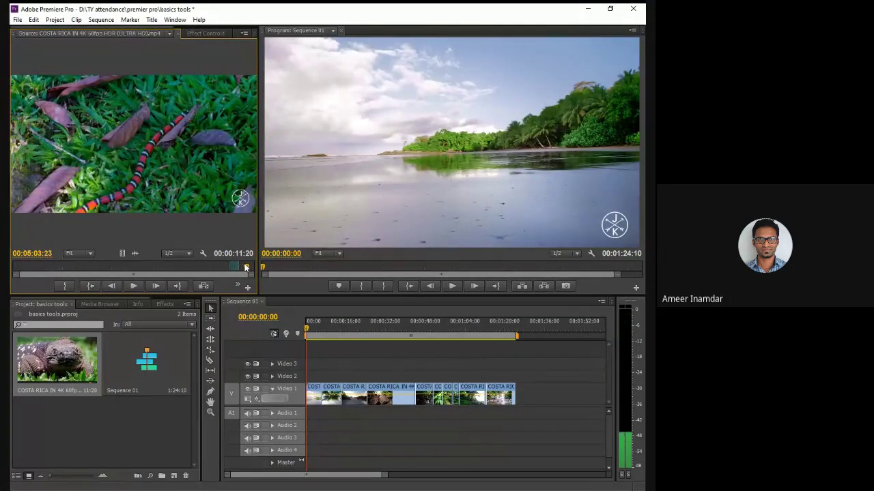
pyautogui.click(161, 292)
pyautogui.click(161, 292)
pyautogui.click(161, 292)
pyautogui.click(162, 292)
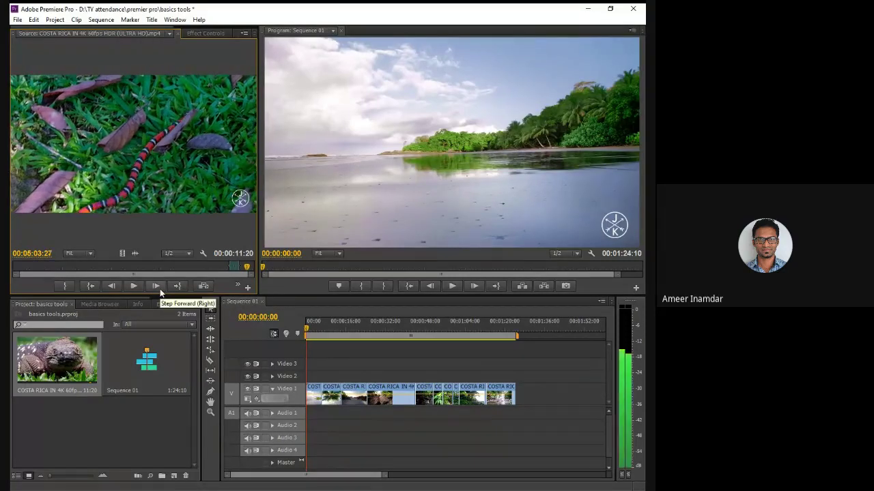
pyautogui.click(161, 292)
pyautogui.click(161, 292)
pyautogui.click(159, 288)
pyautogui.click(159, 288)
pyautogui.click(159, 288)
pyautogui.click(157, 287)
pyautogui.click(157, 287)
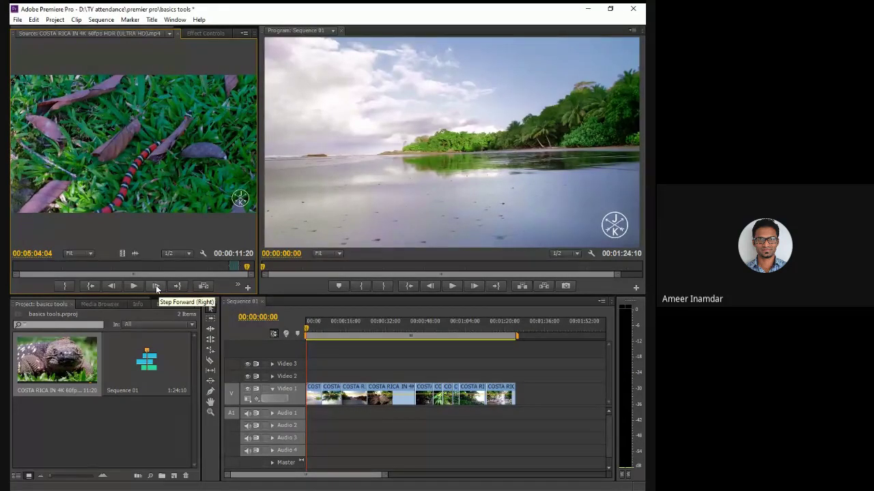
pyautogui.click(155, 285)
pyautogui.click(155, 286)
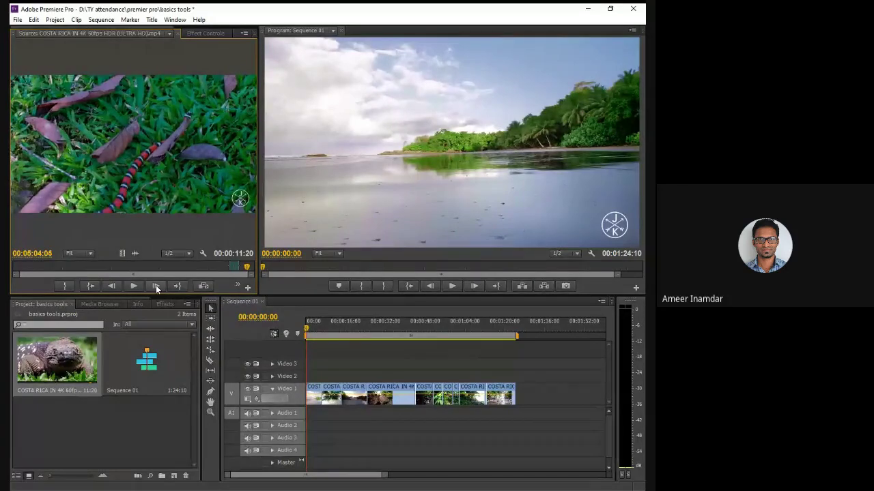
pyautogui.click(155, 286)
pyautogui.click(156, 285)
pyautogui.click(155, 285)
pyautogui.click(155, 286)
pyautogui.click(156, 286)
pyautogui.click(156, 285)
pyautogui.click(156, 285)
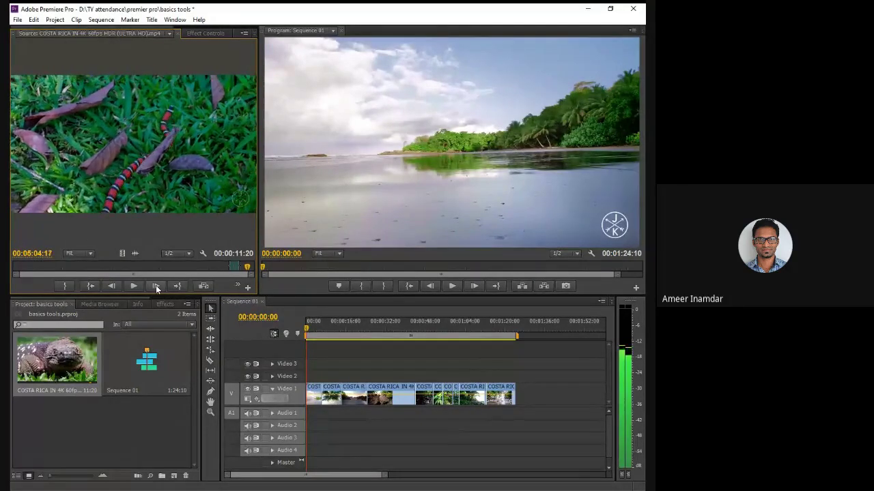
pyautogui.click(156, 285)
pyautogui.click(156, 285)
pyautogui.click(156, 285)
pyautogui.click(155, 285)
pyautogui.click(156, 285)
pyautogui.click(156, 286)
pyautogui.click(156, 285)
pyautogui.click(156, 286)
pyautogui.click(156, 285)
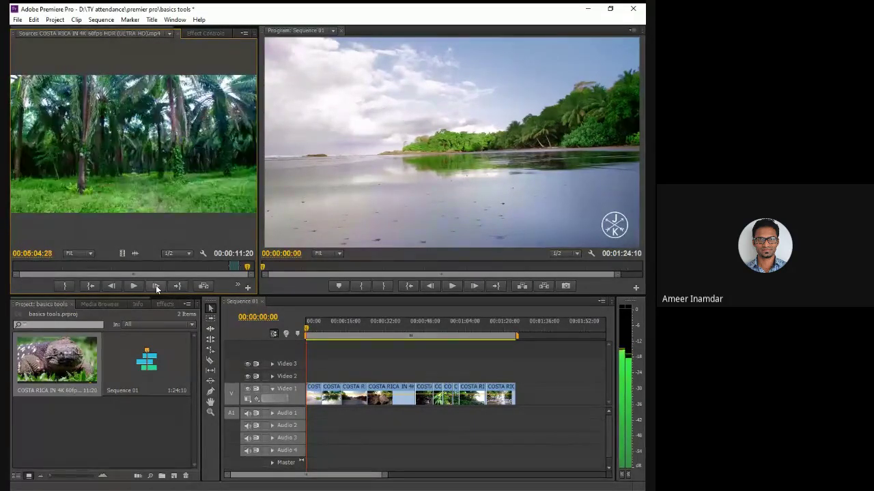
pyautogui.click(110, 287)
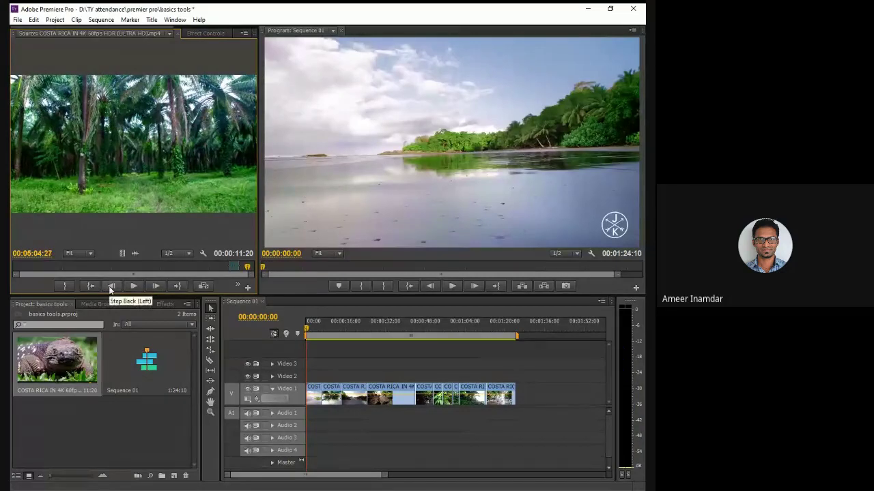
pyautogui.click(156, 286)
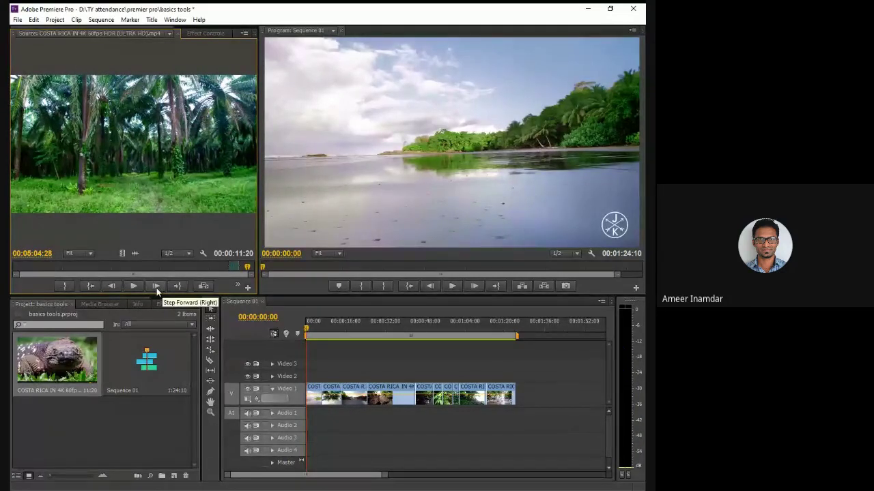
pyautogui.press('o')
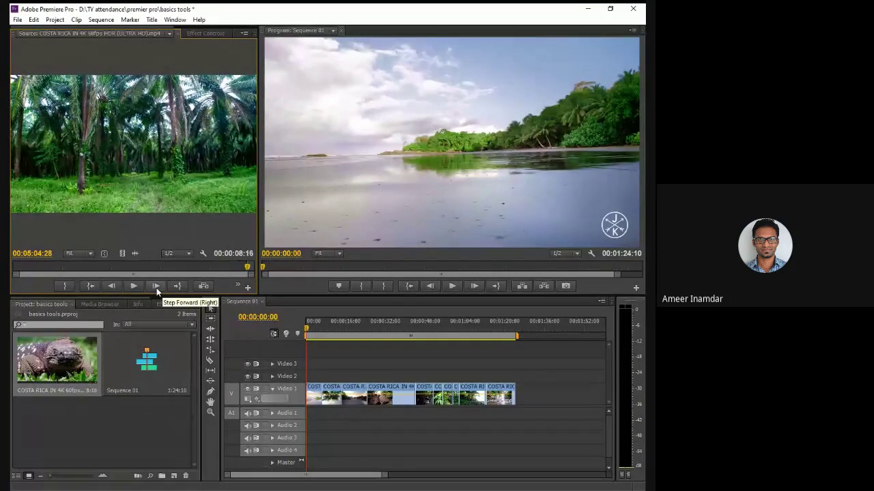
# - Append only the video of the marked palm-grove portion after the tenth clip on Video 1 and return the source playhead to the start
pyautogui.click(252, 271)
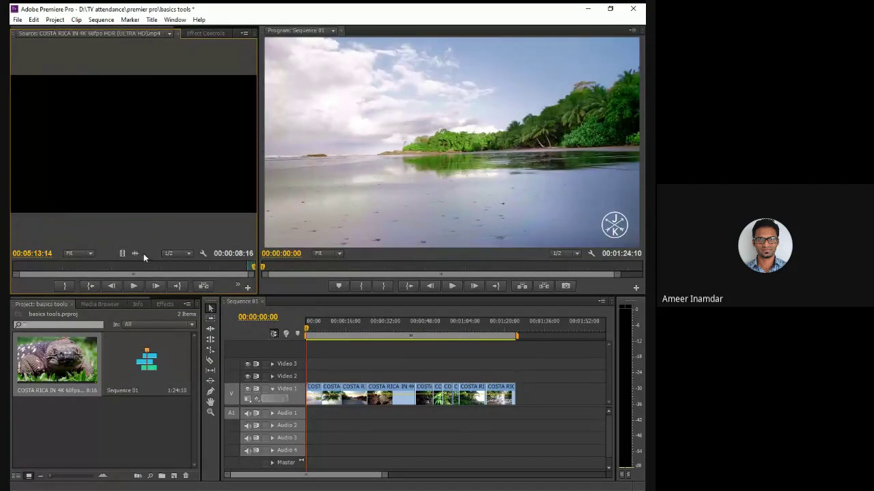
pyautogui.moveTo(122, 253); pyautogui.dragTo(529, 408)
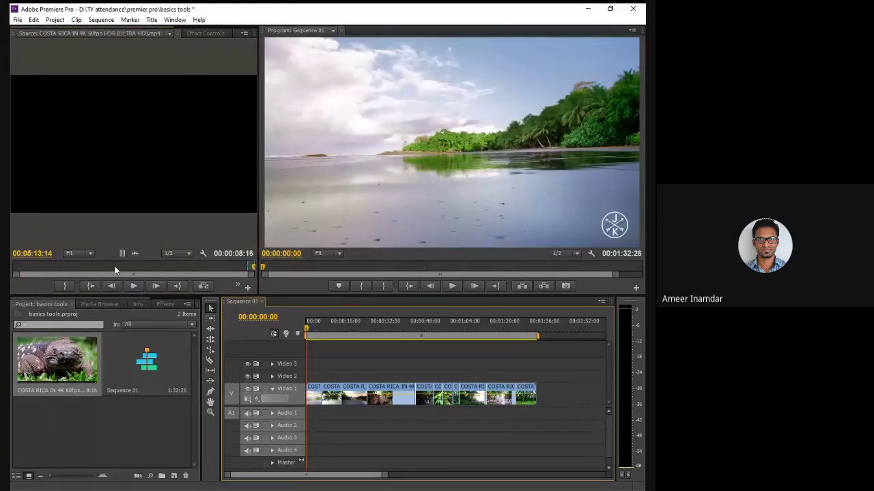
pyautogui.moveTo(255, 271); pyautogui.dragTo(12, 267)
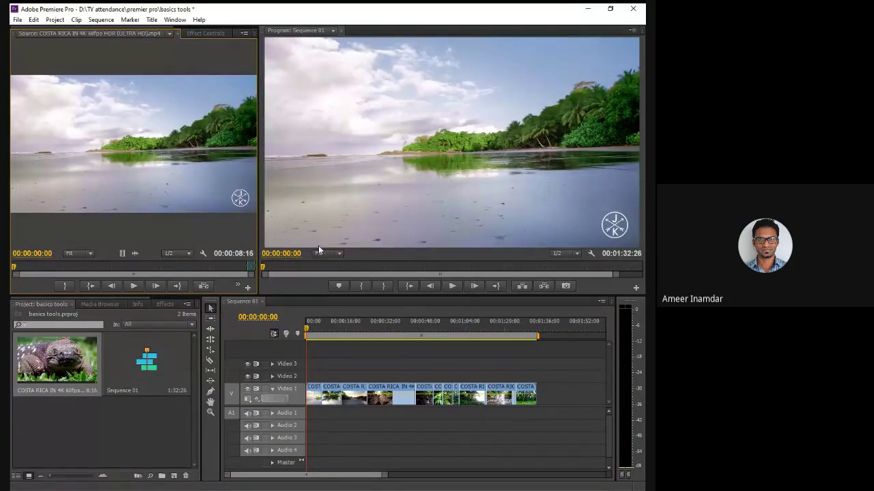
# - Enlarge the Program monitor in both directions and play the assembled sequence from its start to its end
pyautogui.moveTo(256, 236); pyautogui.dragTo(77, 265)
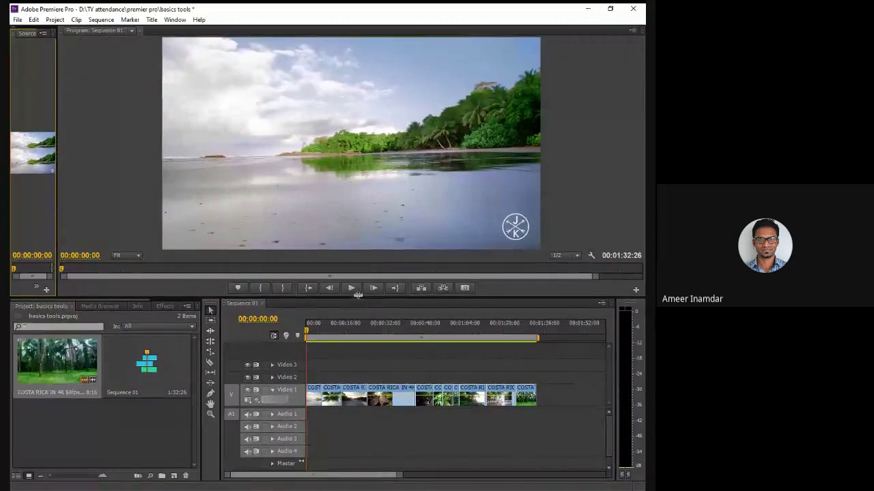
pyautogui.moveTo(356, 298); pyautogui.dragTo(335, 412)
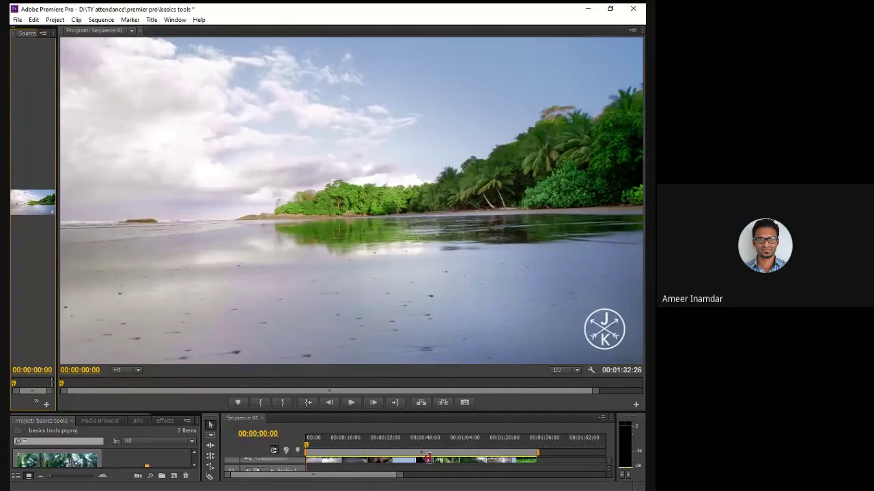
pyautogui.click(306, 447)
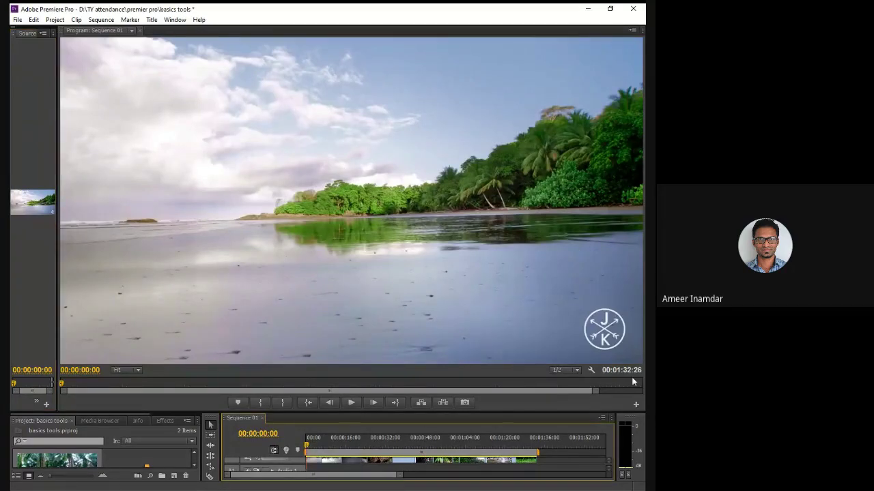
pyautogui.press('space')
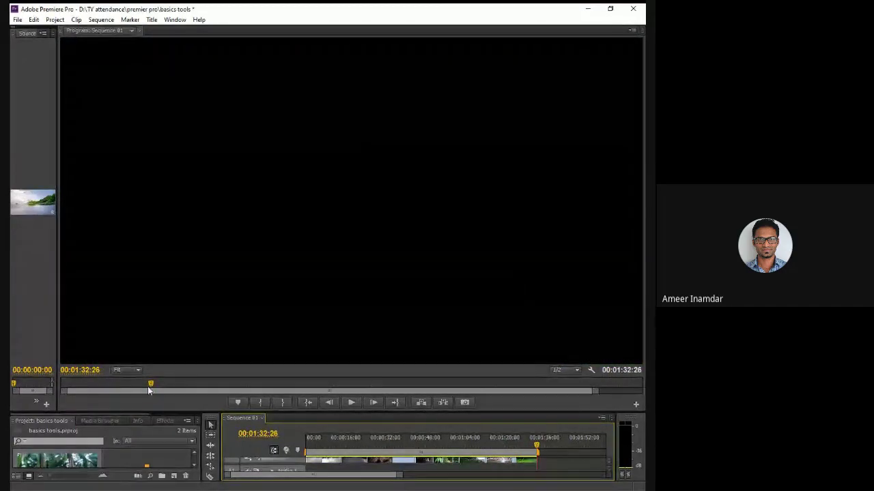
# - Review the closing shots, move the sequence playhead back to 00:00:06:24, and play on from there, pausing at 00:00:15:22 and 00:00:39:12
pyautogui.click(152, 385)
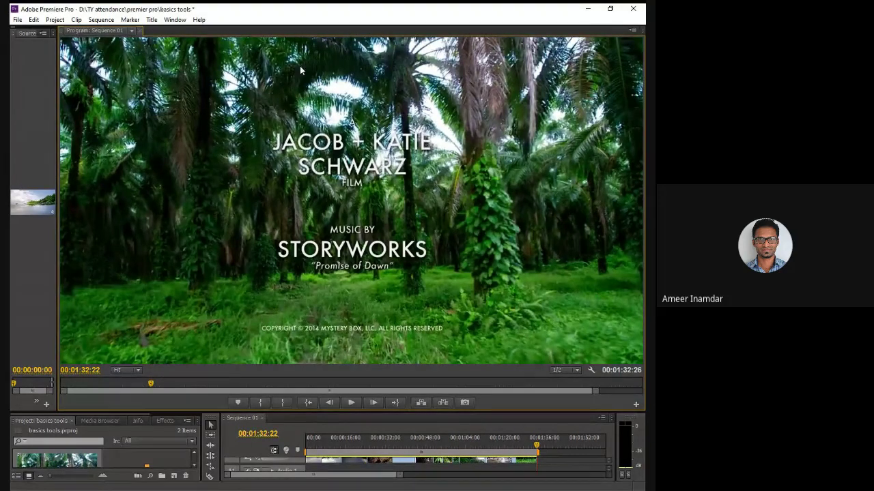
pyautogui.moveTo(537, 449); pyautogui.dragTo(514, 449)
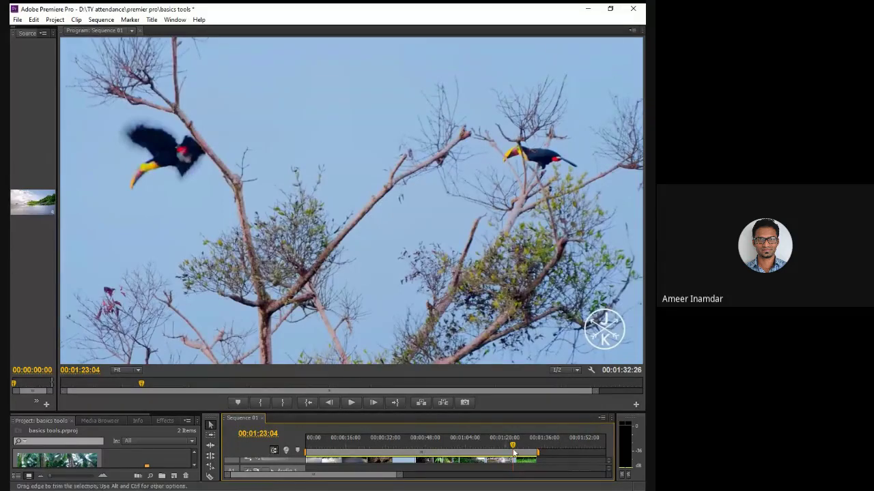
pyautogui.moveTo(511, 442); pyautogui.dragTo(323, 466)
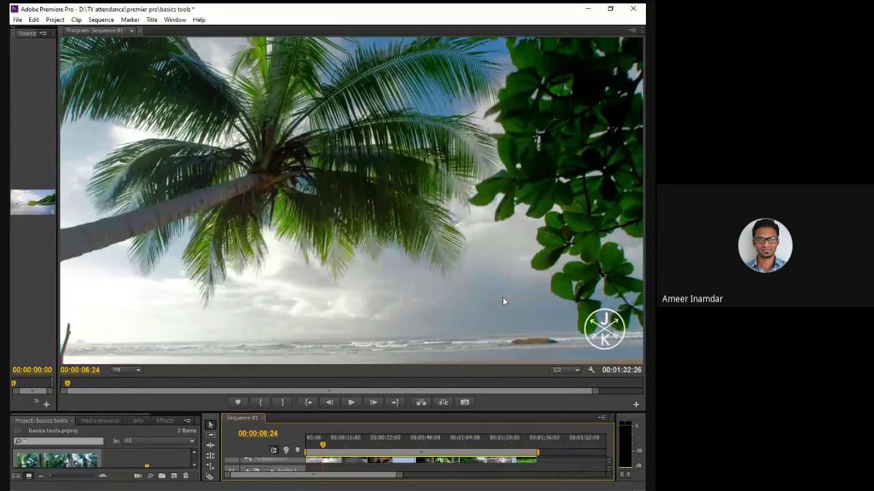
pyautogui.press('space')
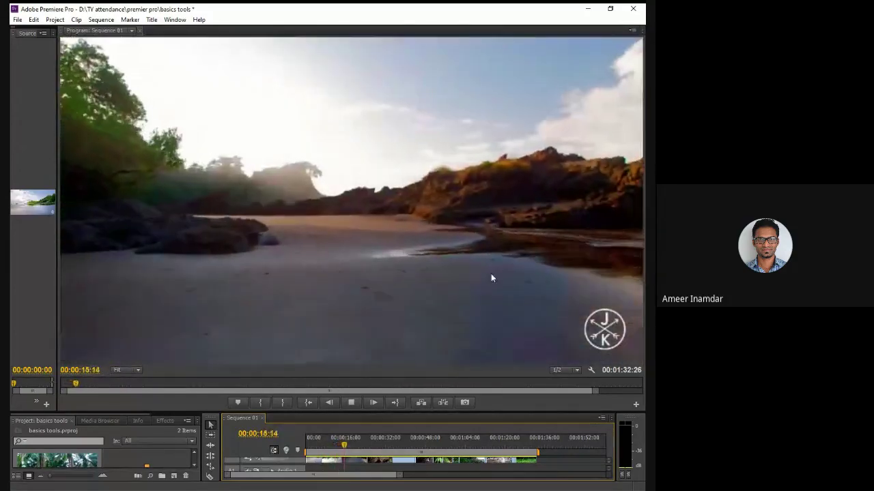
pyautogui.press('space')
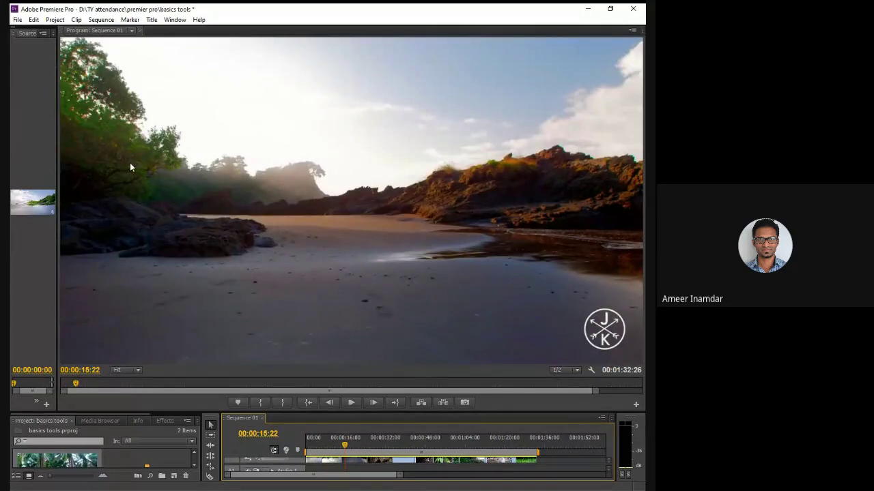
pyautogui.press('space')
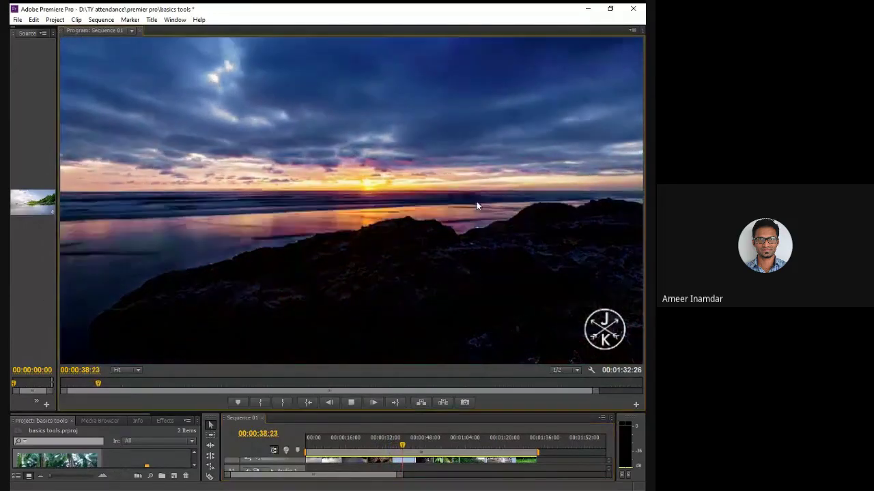
pyautogui.press('space')
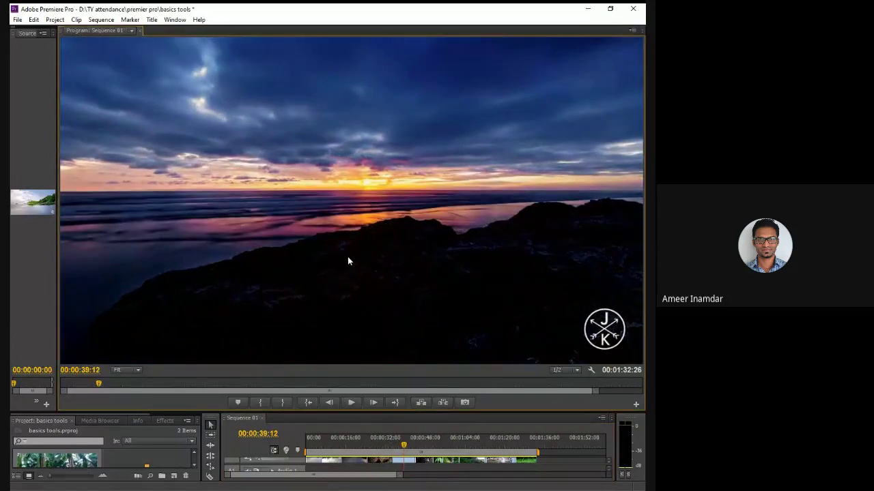
# - Shrink the Program monitor so the Source monitor, Project panel and timeline regain their working size, and return the sequence playhead to the start
pyautogui.moveTo(56, 220); pyautogui.dragTo(293, 214)
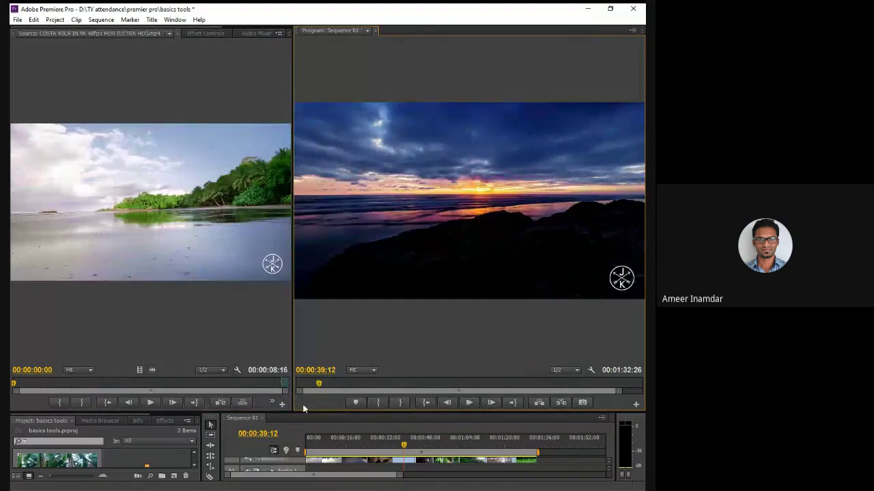
pyautogui.moveTo(305, 412); pyautogui.dragTo(325, 258)
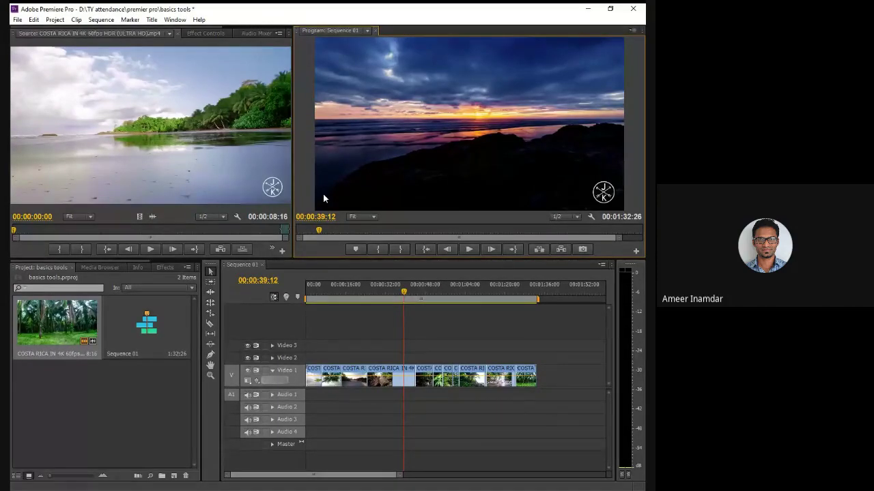
pyautogui.click(162, 393)
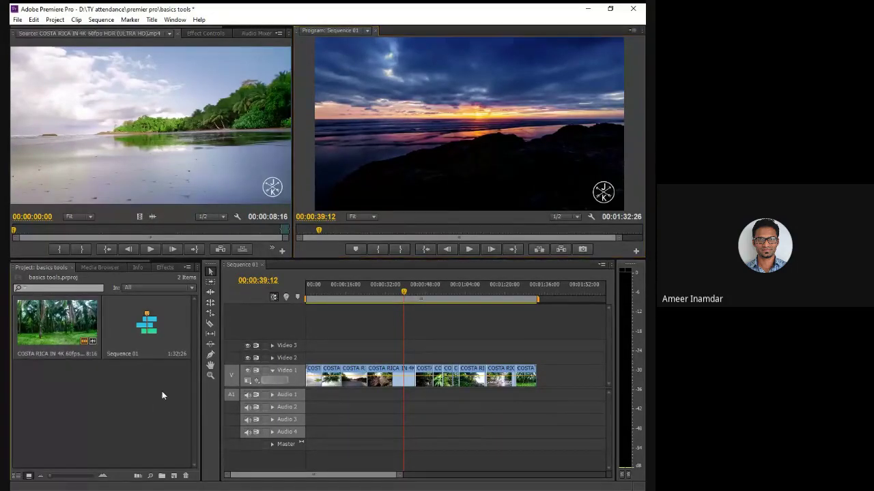
pyautogui.click(162, 333)
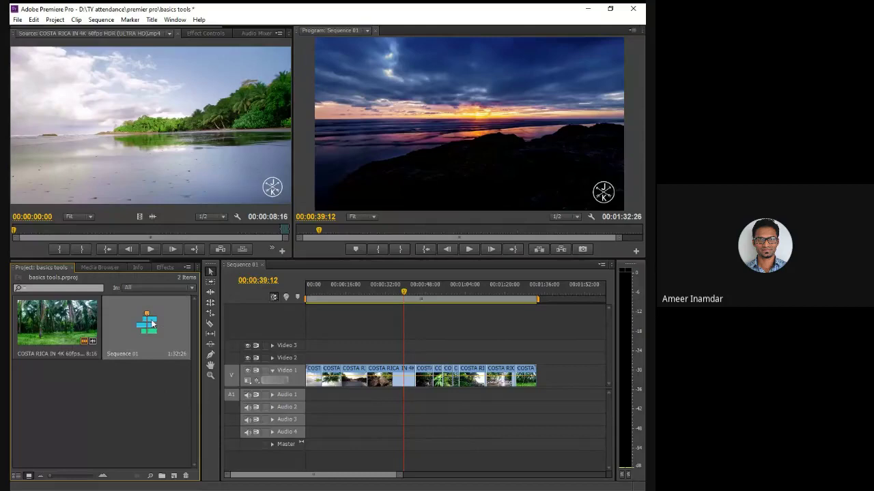
pyautogui.click(404, 292)
pyautogui.moveTo(405, 292); pyautogui.dragTo(239, 336)
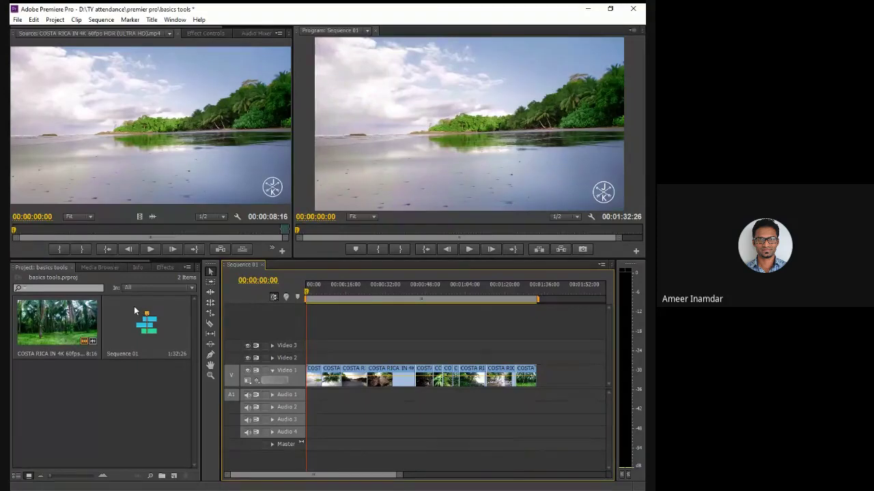
# - Try to place only the audio of the marked source portion on Audio 1, and undo it
pyautogui.click(73, 346)
pyautogui.moveTo(154, 215); pyautogui.dragTo(376, 401)
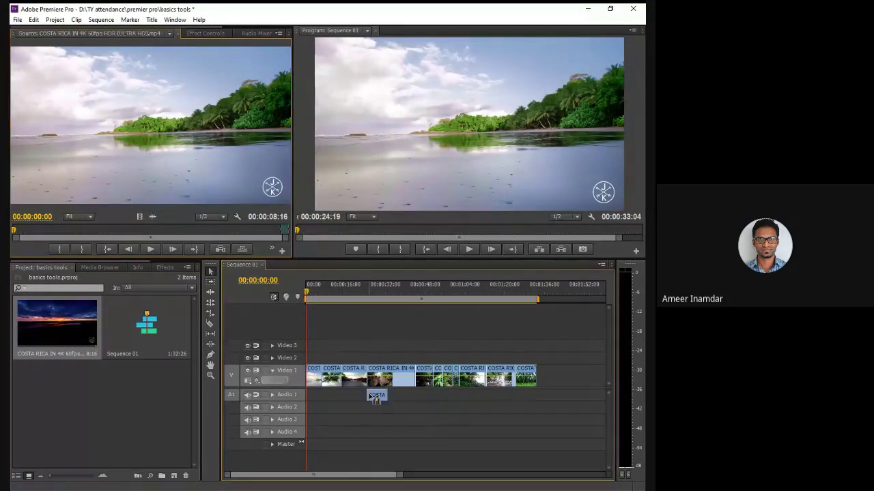
pyautogui.hotkey('ctrl', 'z')
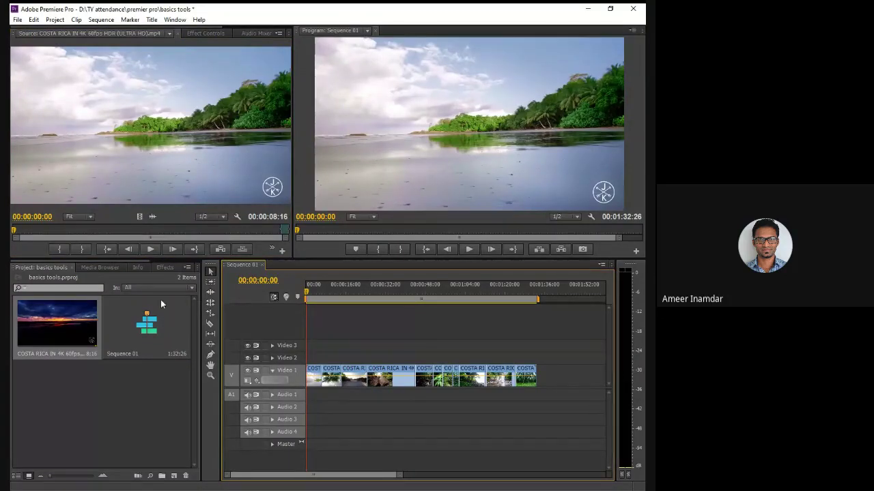
# - Play the source clip briefly, sample a later shot, and mark both In and Out points at 00:00:00:00
pyautogui.click(151, 249)
pyautogui.click(151, 249)
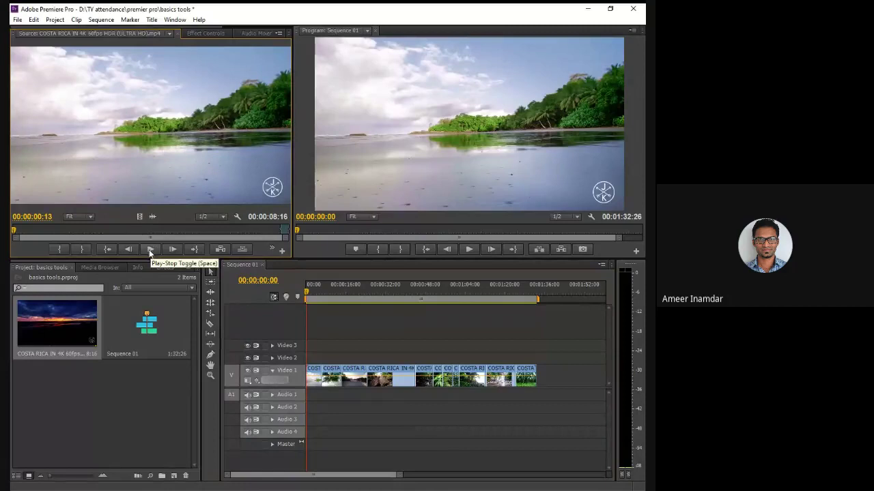
pyautogui.click(201, 233)
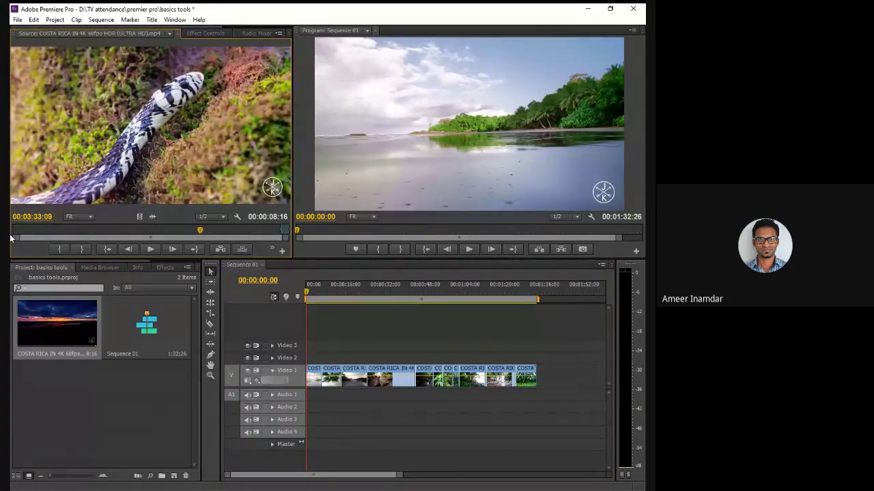
pyautogui.click(13, 231)
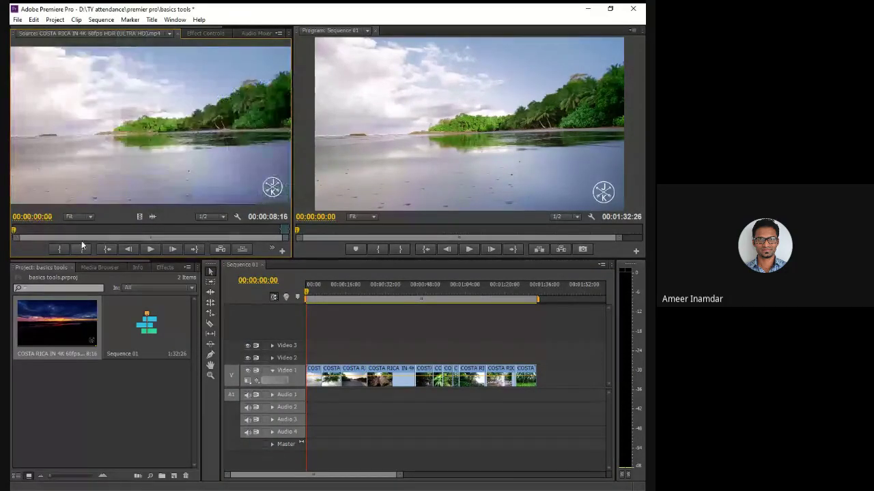
pyautogui.click(60, 250)
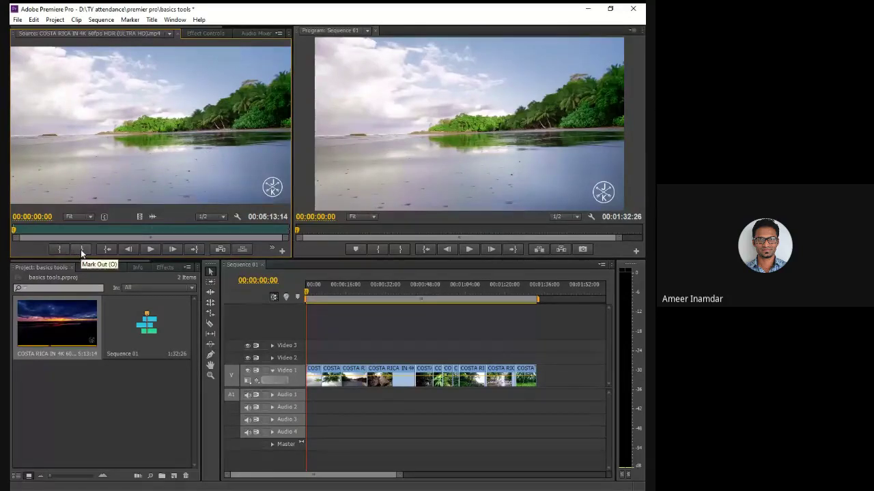
pyautogui.click(81, 249)
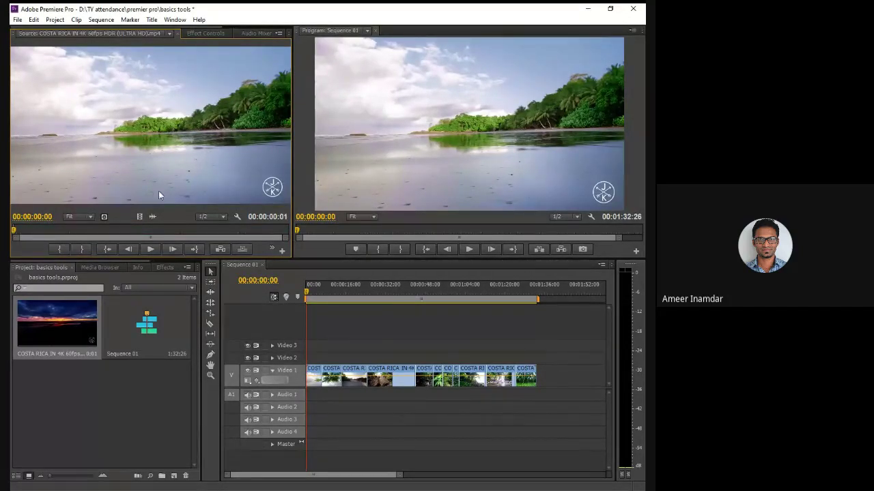
# - Try to place only the audio of the single-frame source selection on Audio 1
pyautogui.moveTo(153, 216); pyautogui.dragTo(329, 391)
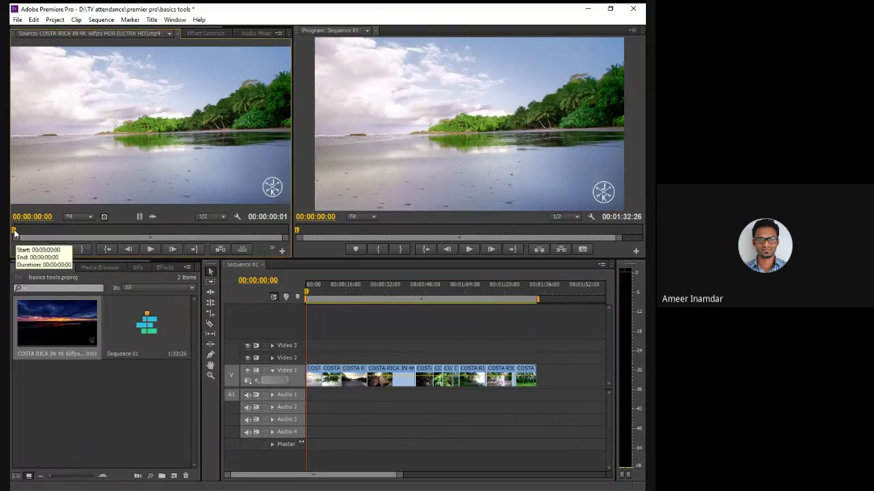
pyautogui.click(78, 233)
pyautogui.press('Home')
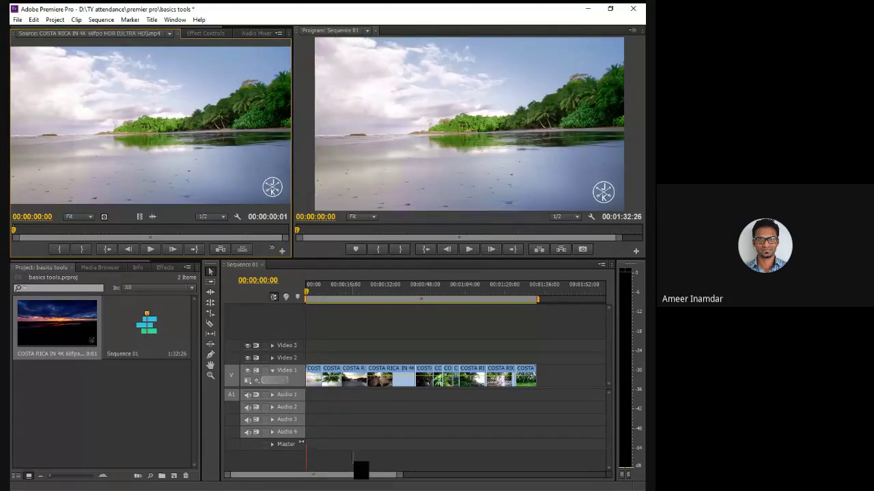
pyautogui.click(356, 418)
pyautogui.moveTo(363, 418); pyautogui.dragTo(343, 396)
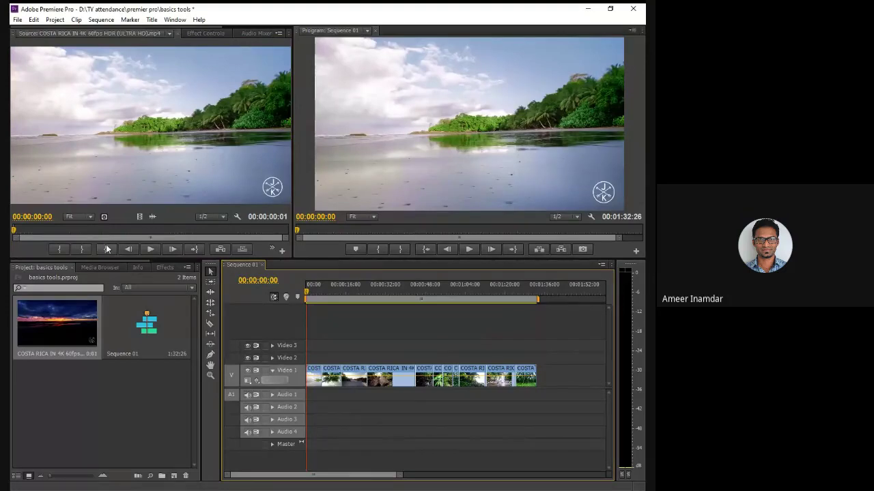
# - Extend the source selection to the clip's end at 00:05:13:14 and place only its audio on Audio 1 from the sequence start
pyautogui.click(14, 232)
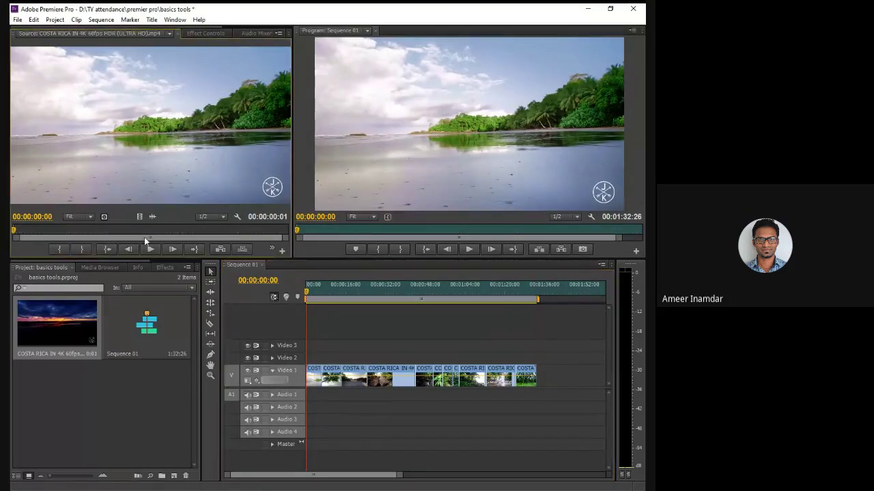
pyautogui.click(238, 235)
pyautogui.click(287, 233)
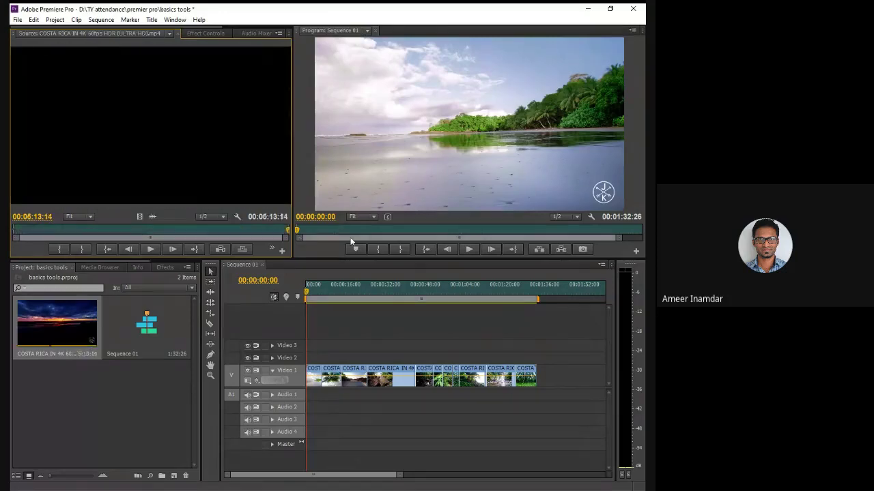
pyautogui.moveTo(149, 217); pyautogui.dragTo(315, 402)
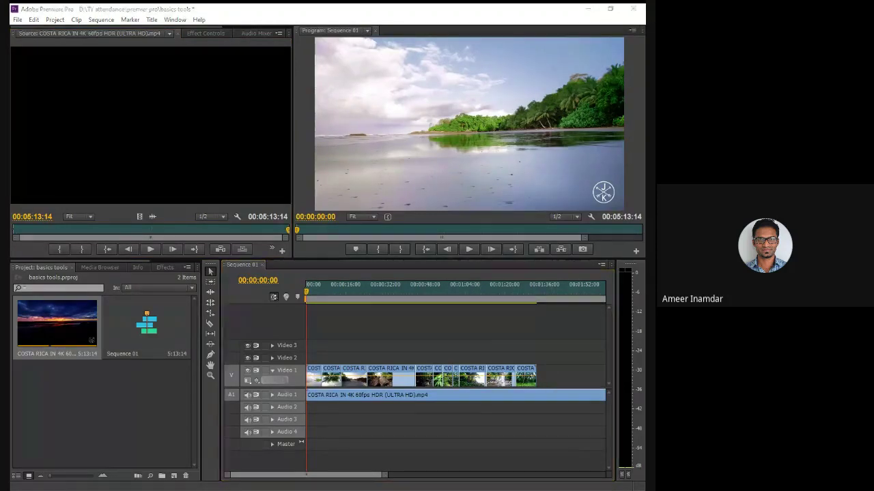
# - Trim the end of the Audio 1 clip to match the end of the last clip on Video 1
pyautogui.click(410, 481)
pyautogui.moveTo(354, 475); pyautogui.dragTo(318, 484)
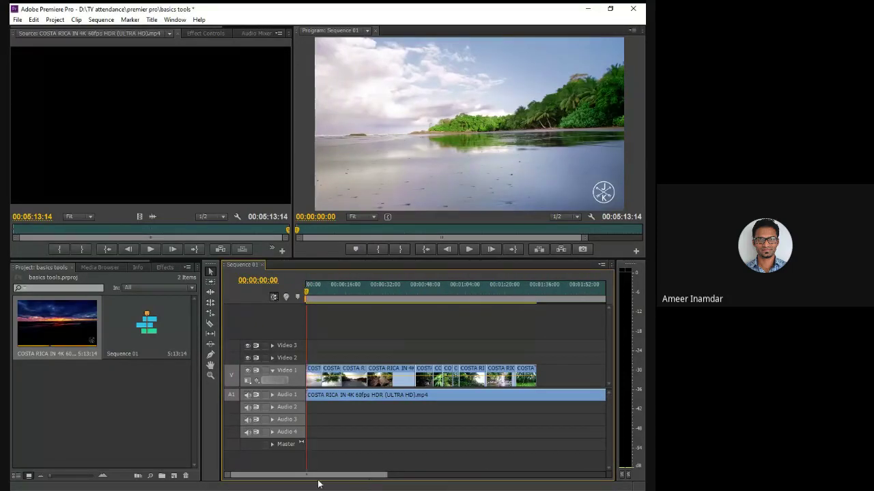
pyautogui.moveTo(385, 476); pyautogui.dragTo(494, 475)
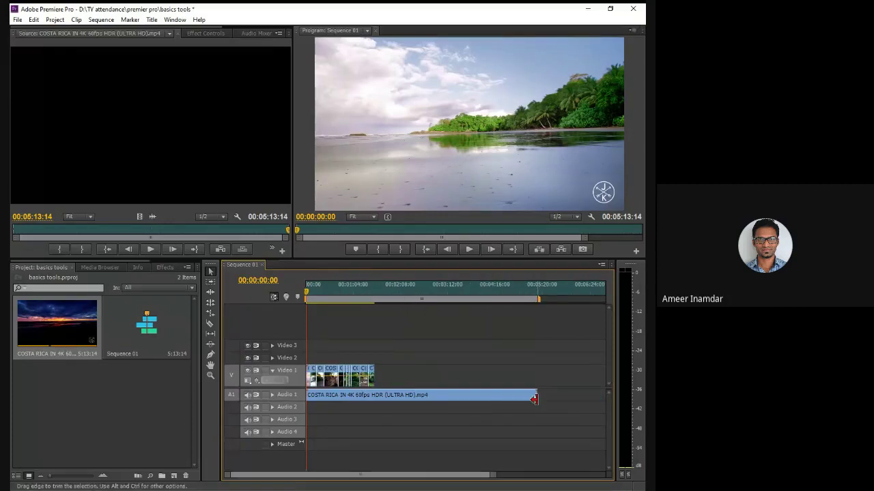
pyautogui.moveTo(533, 395); pyautogui.dragTo(374, 395)
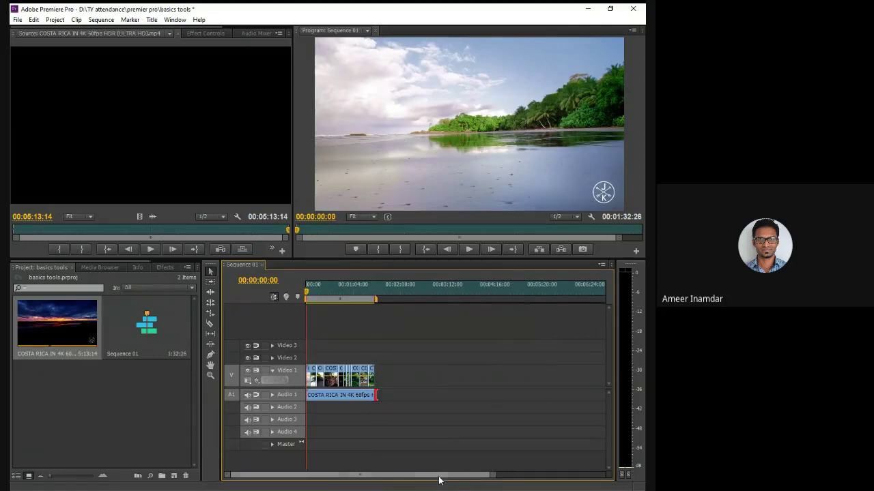
pyautogui.moveTo(490, 477); pyautogui.dragTo(433, 475)
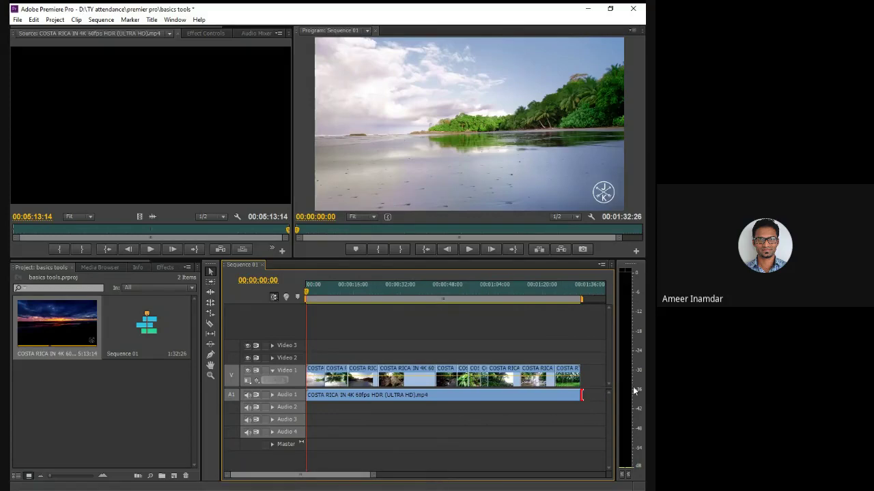
pyautogui.click(585, 395)
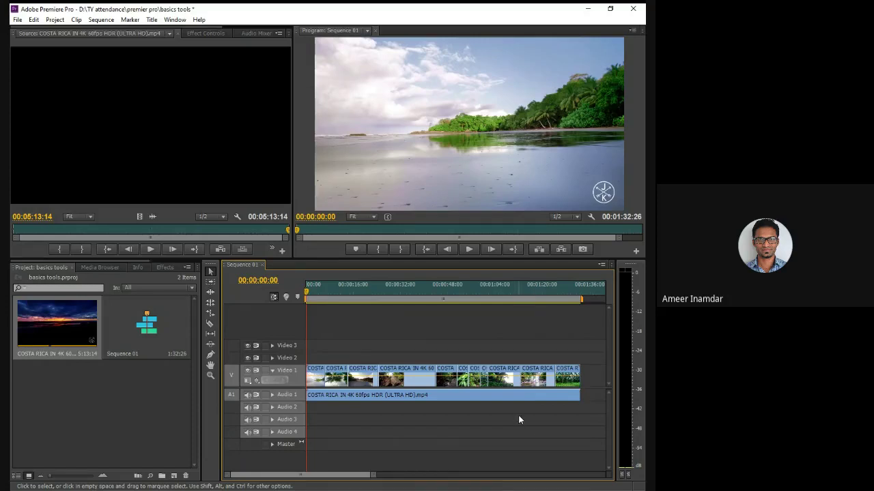
# - Play the opening of the sequence with its audio to 00:00:05:20, scrub through it, and return the playhead to the start
pyautogui.press('space')
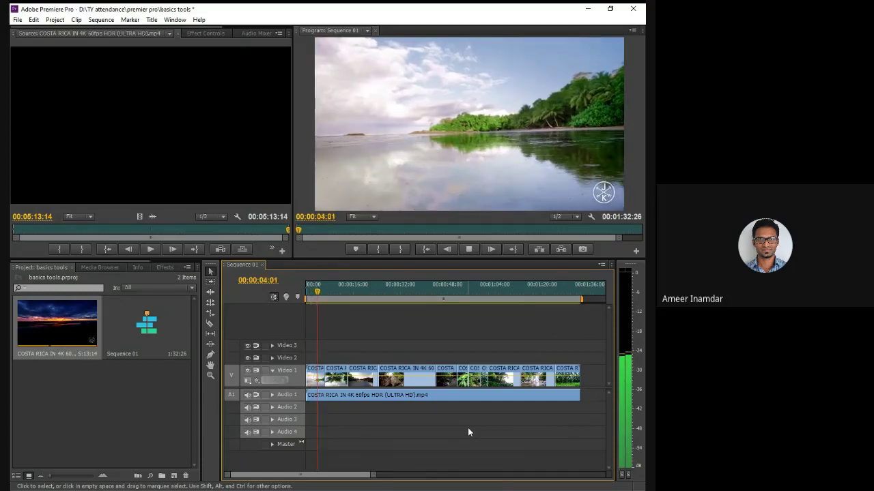
pyautogui.press('space')
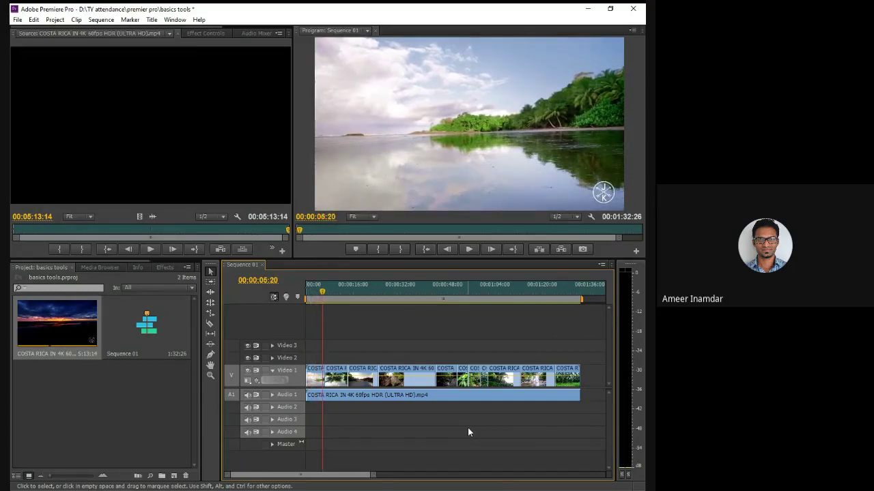
pyautogui.press('Home')
pyautogui.moveTo(307, 287); pyautogui.dragTo(489, 334)
pyautogui.press('Home')
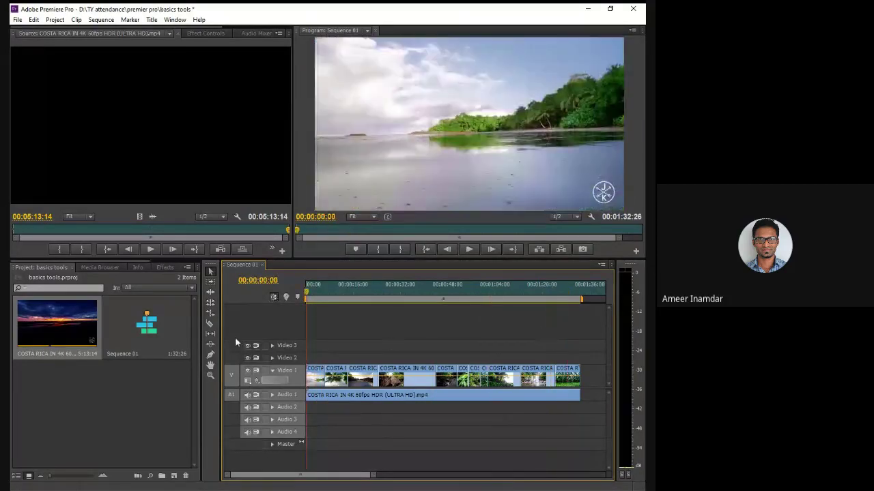
# - Open the media export settings for Sequence 01
pyautogui.click(19, 20)
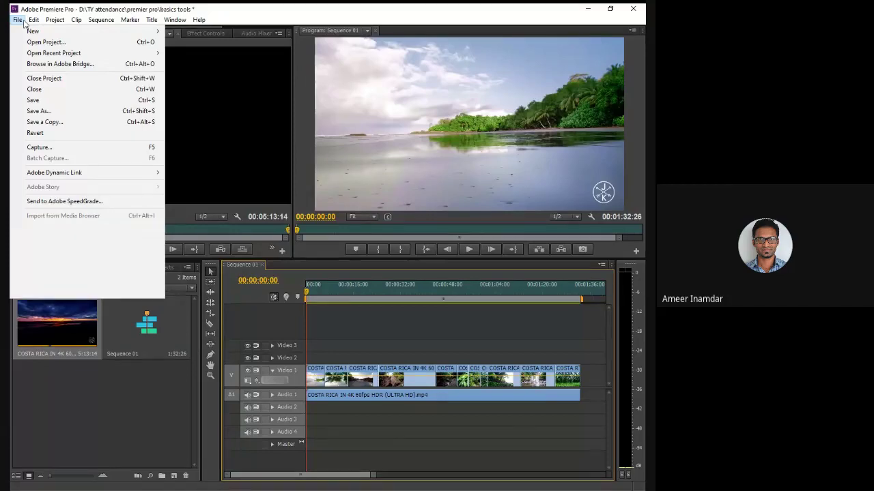
pyautogui.moveTo(55, 253)
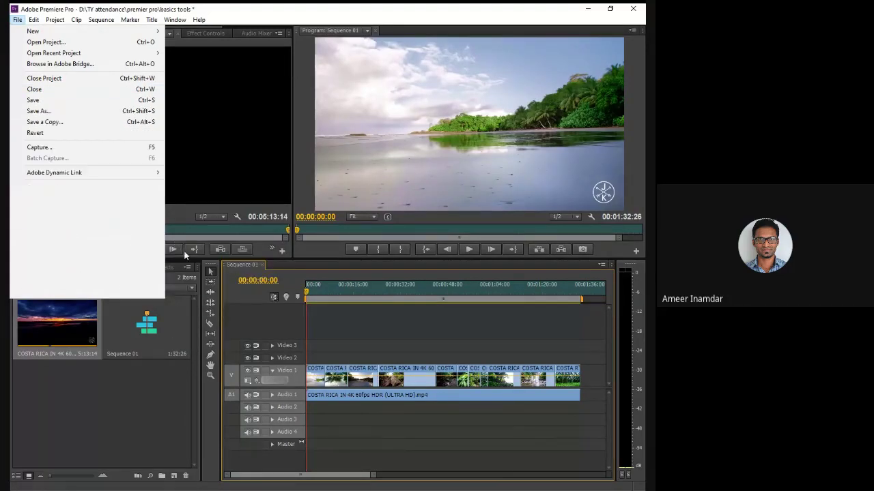
pyautogui.moveTo(155, 253)
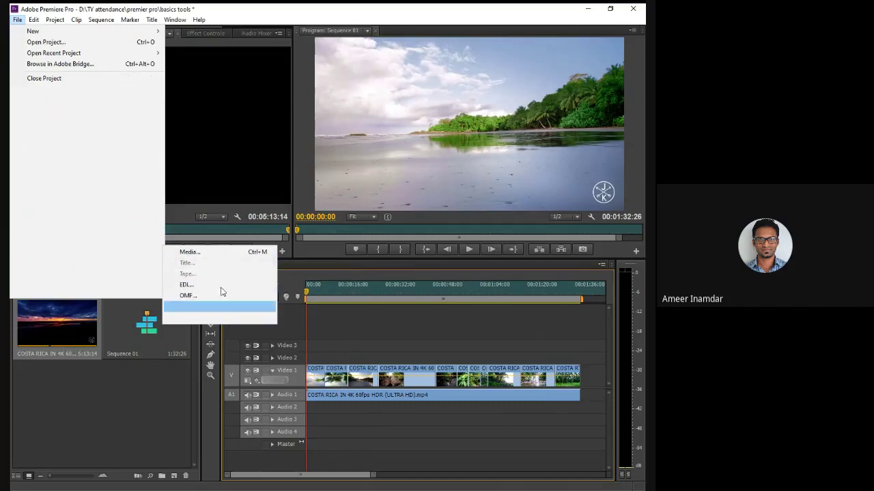
pyautogui.click(213, 253)
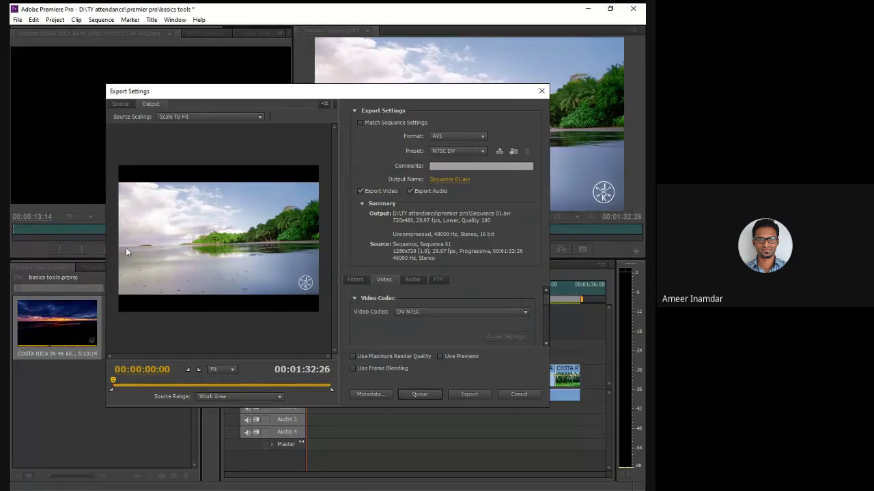
# - Preview the export output with Scale To Fill and Stretch To Fill source scaling, and set it back to Scale To Fit
pyautogui.click(216, 117)
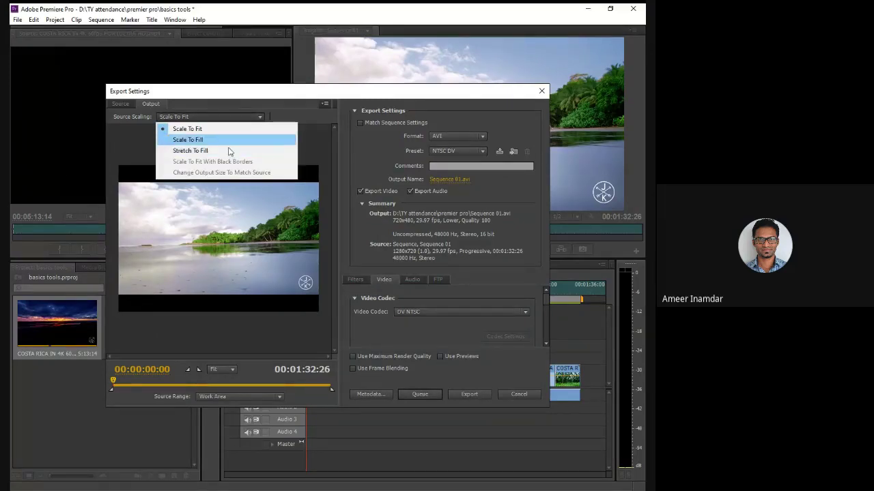
pyautogui.click(229, 140)
pyautogui.click(249, 120)
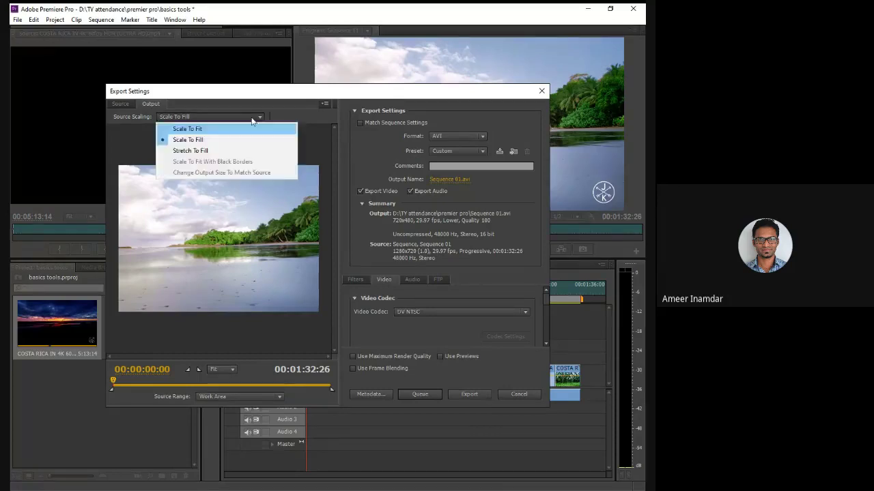
pyautogui.click(232, 127)
pyautogui.click(254, 115)
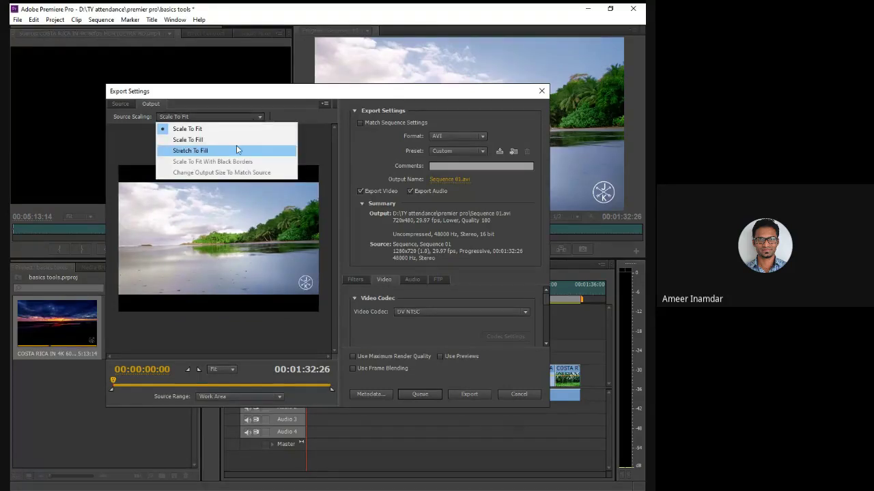
pyautogui.click(232, 151)
pyautogui.click(251, 118)
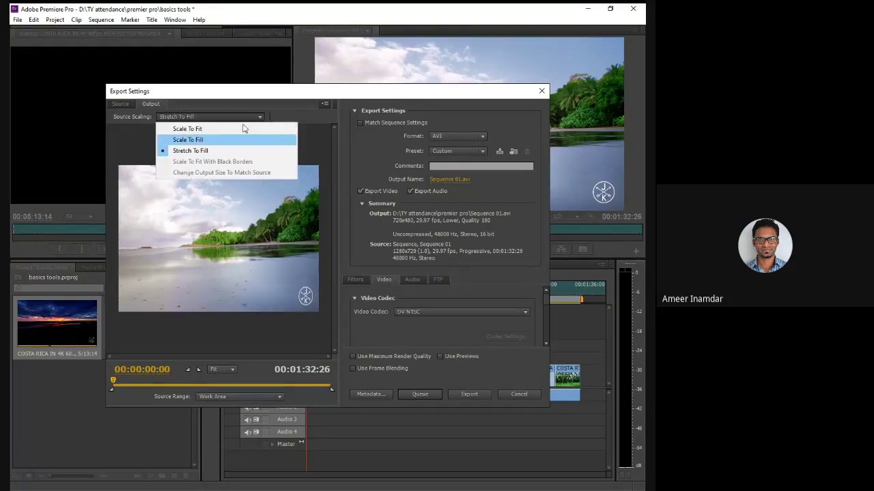
pyautogui.click(232, 129)
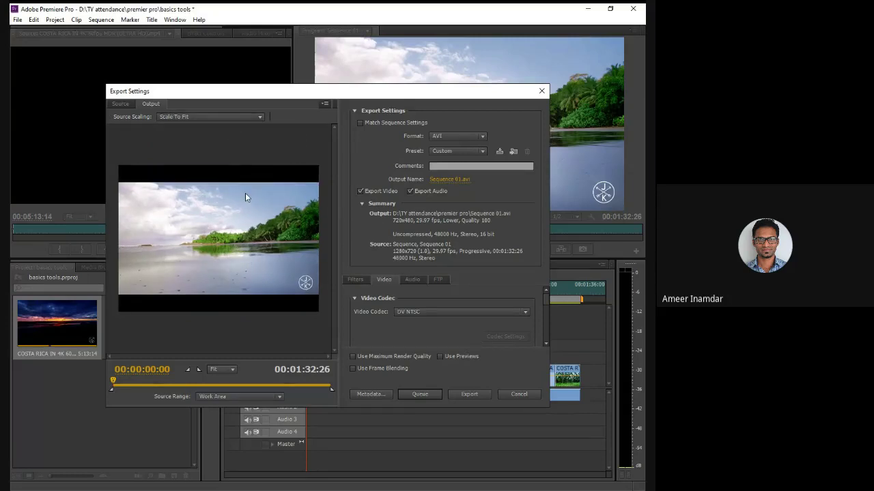
# - Try Match Sequence Settings for the export, turn it off again, and set the export format to H.264
pyautogui.click(376, 124)
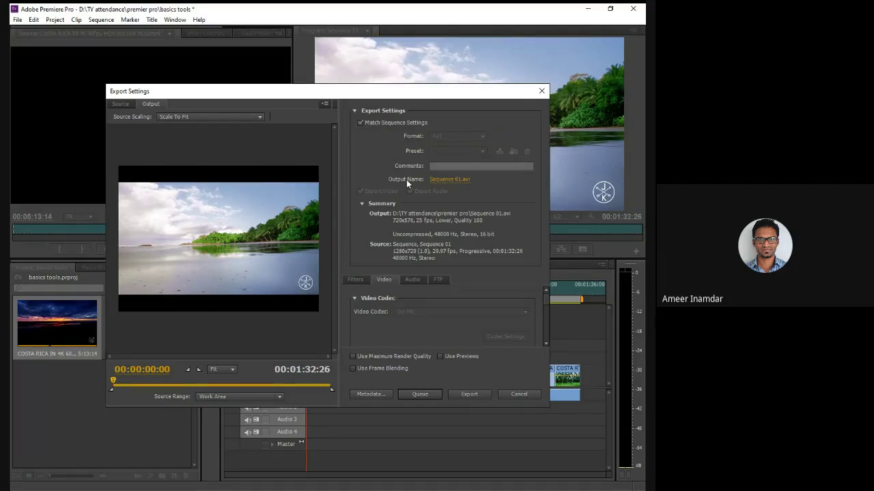
pyautogui.click(385, 122)
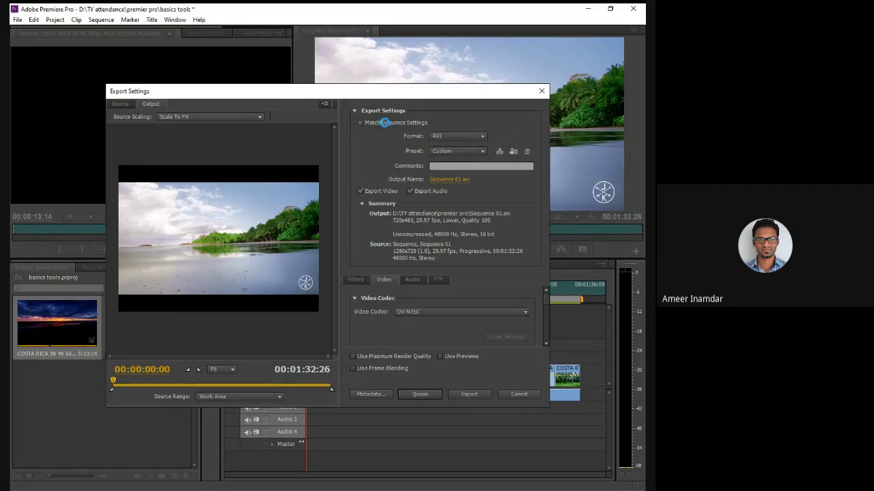
pyautogui.click(471, 136)
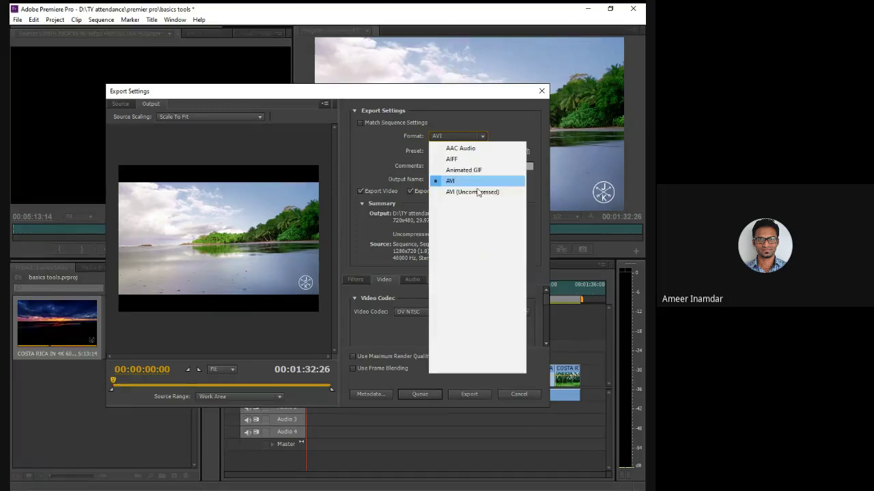
pyautogui.click(468, 261)
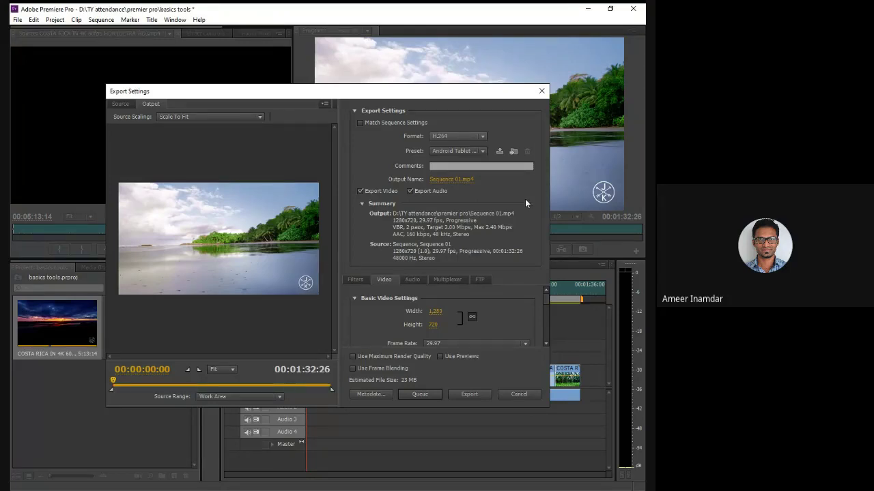
# - Name the export output file "Costa reca environment footage" and save it as MP4 in the premier pro folder
pyautogui.click(454, 179)
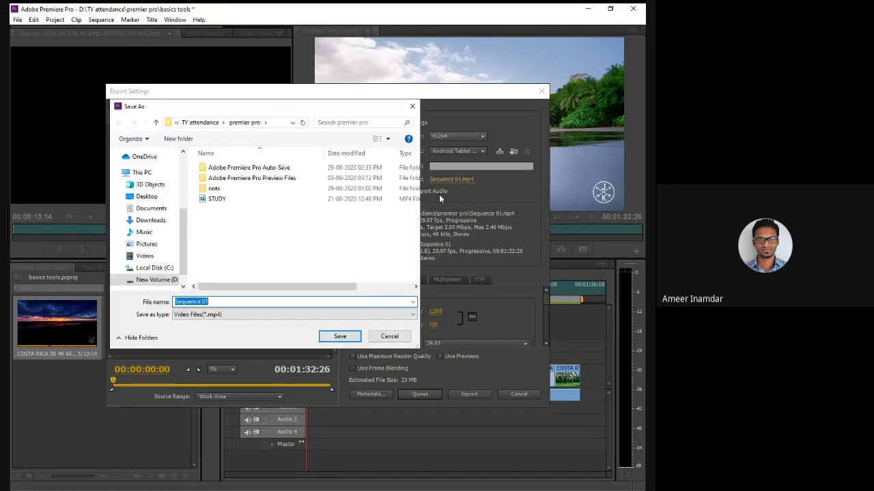
pyautogui.click(223, 302)
pyautogui.moveTo(224, 302); pyautogui.dragTo(174, 302)
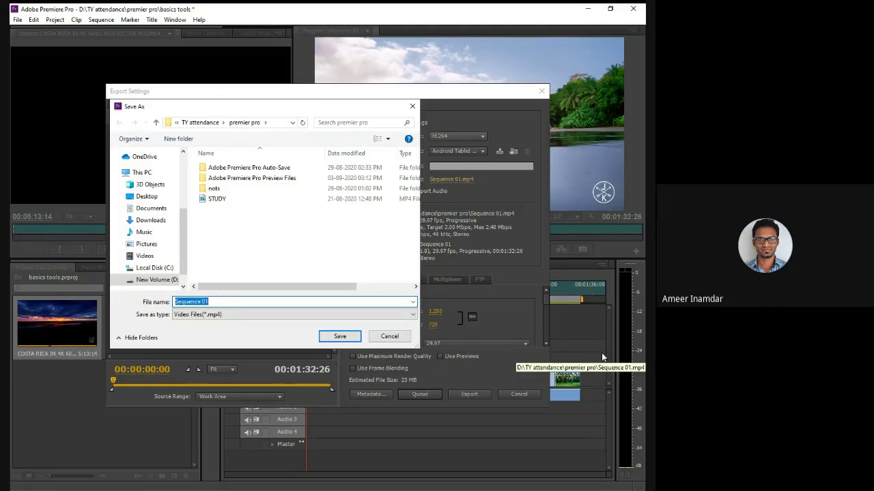
pyautogui.write('Costa reca')
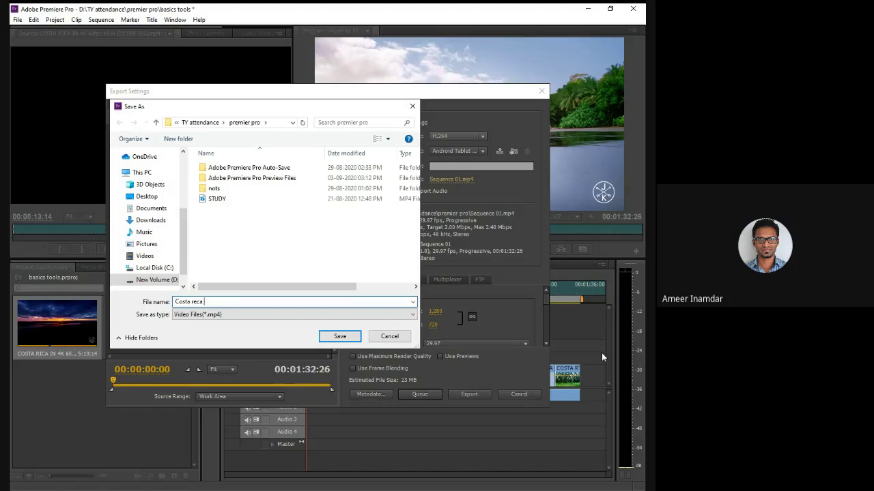
pyautogui.write(' environment footage')
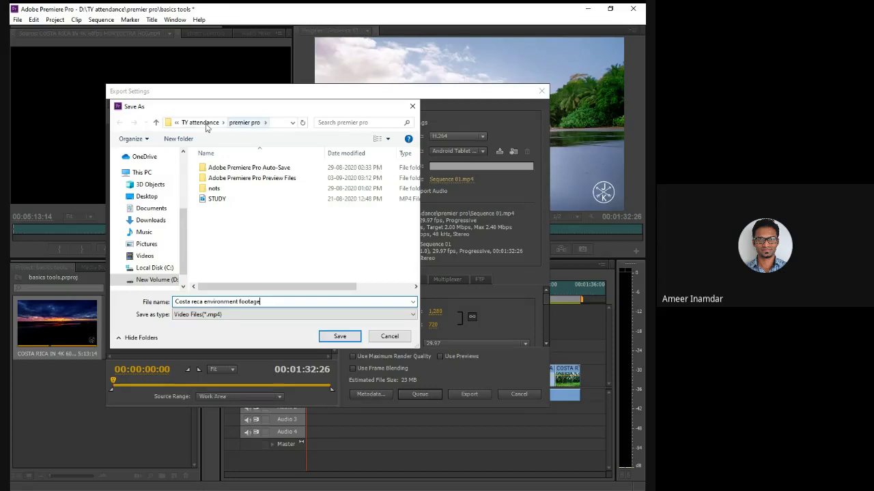
pyautogui.click(335, 338)
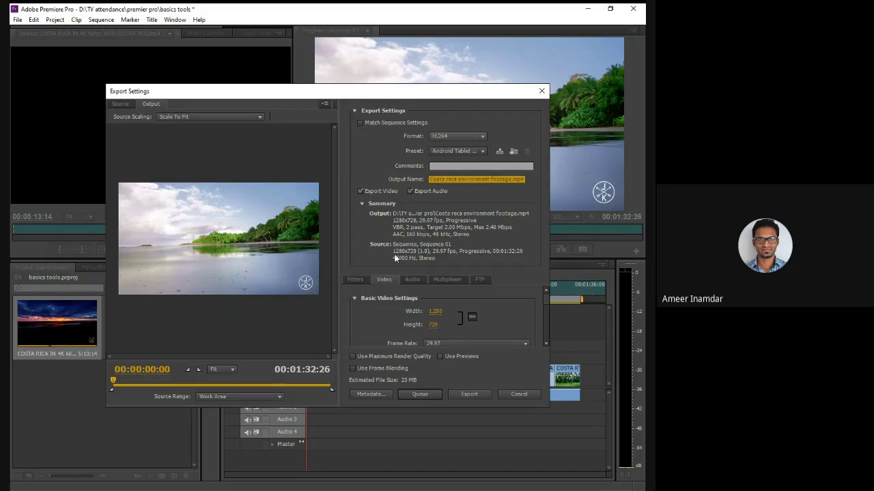
# - Review the Video, Multiplexer and Filters settings of the H.264 export
pyautogui.click(354, 279)
pyautogui.click(380, 280)
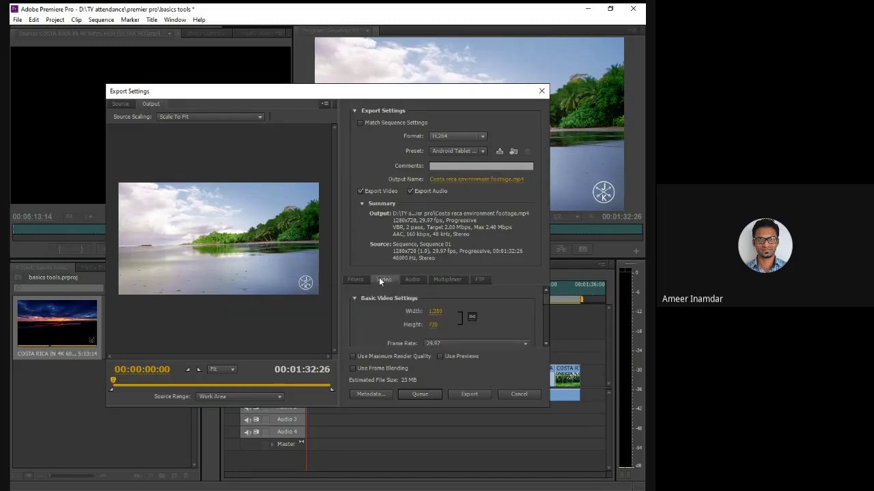
pyautogui.click(446, 280)
pyautogui.click(386, 279)
pyautogui.click(356, 280)
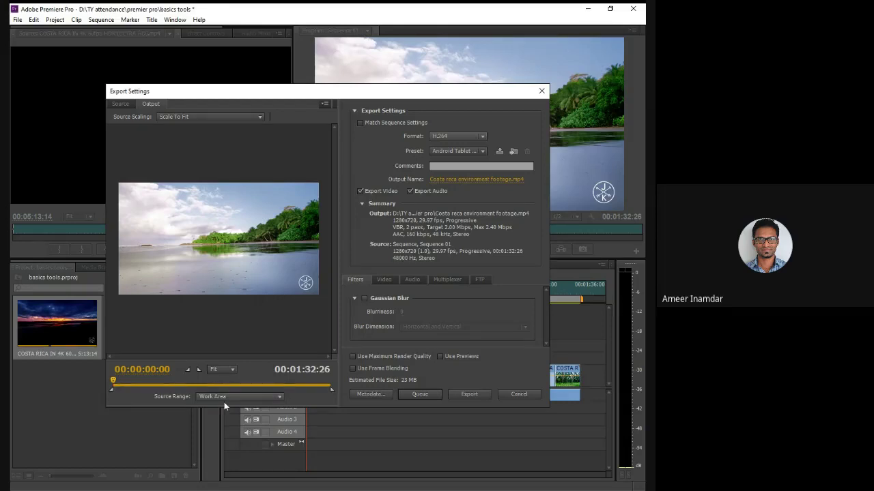
# - Keep Work Area as the source range and export Sequence 01
pyautogui.click(280, 396)
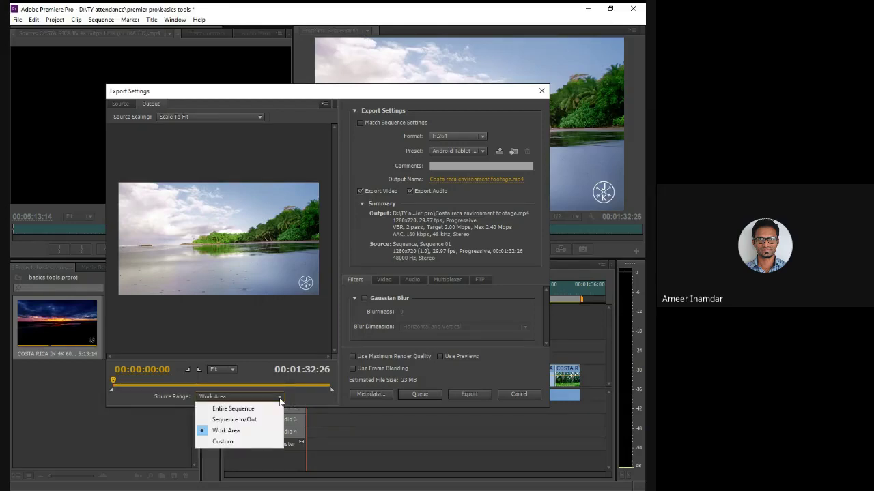
pyautogui.click(252, 431)
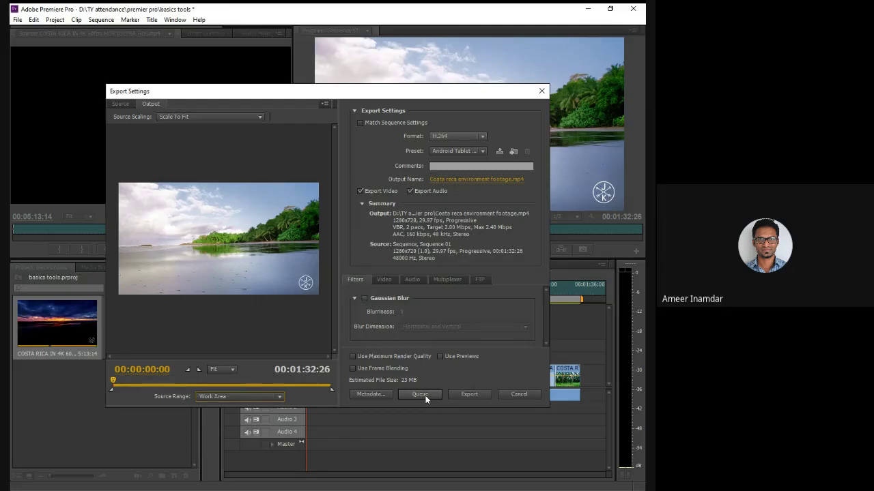
pyautogui.click(470, 394)
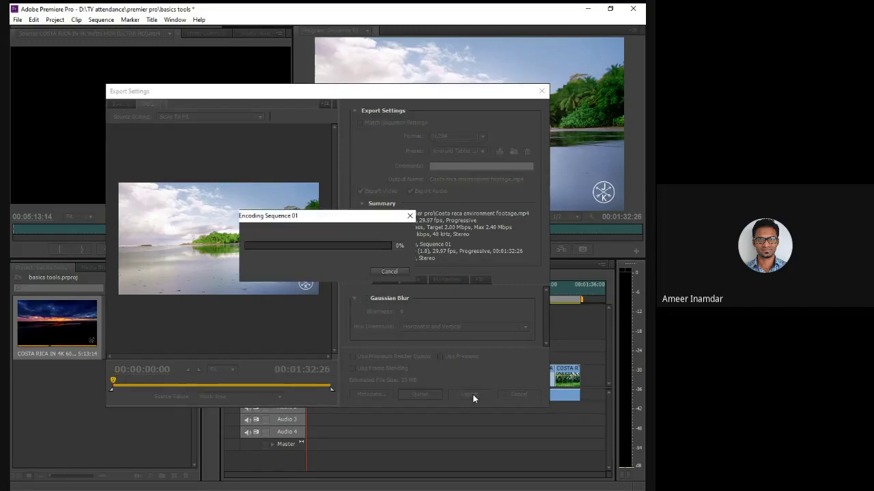
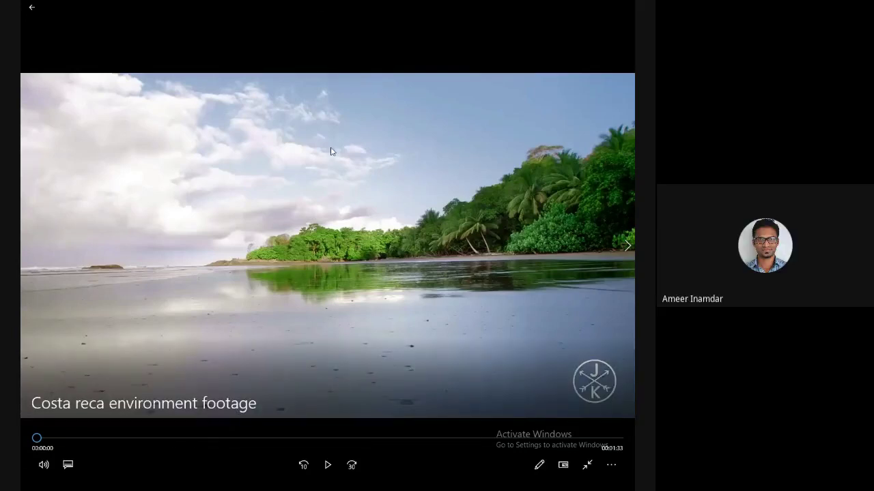
# - Close the video player, reopen the exported "Costa reca environment footage" from the premier pro folder, watch it to the end, and minimize the player
pyautogui.press('Escape')
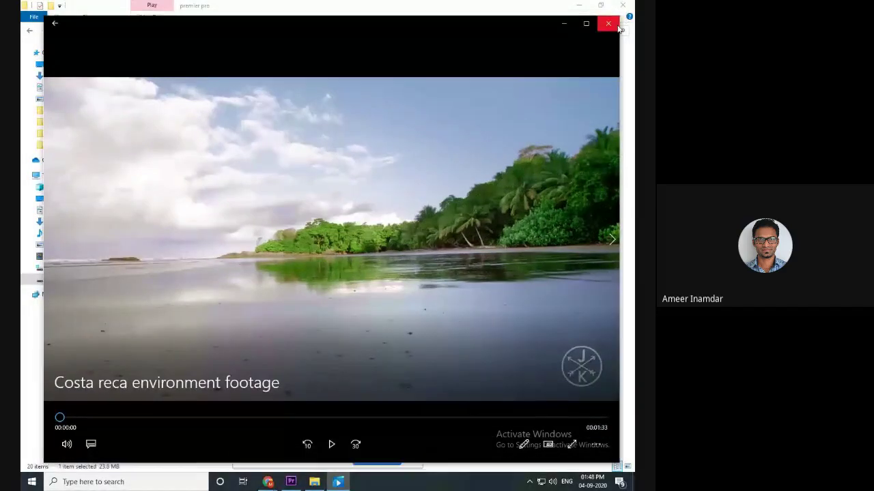
pyautogui.click(608, 21)
pyautogui.click(353, 307)
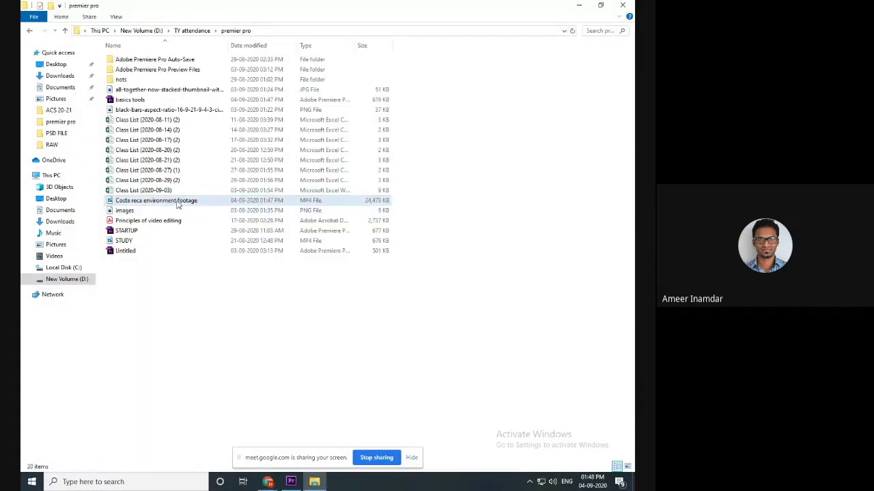
pyautogui.doubleClick(178, 203)
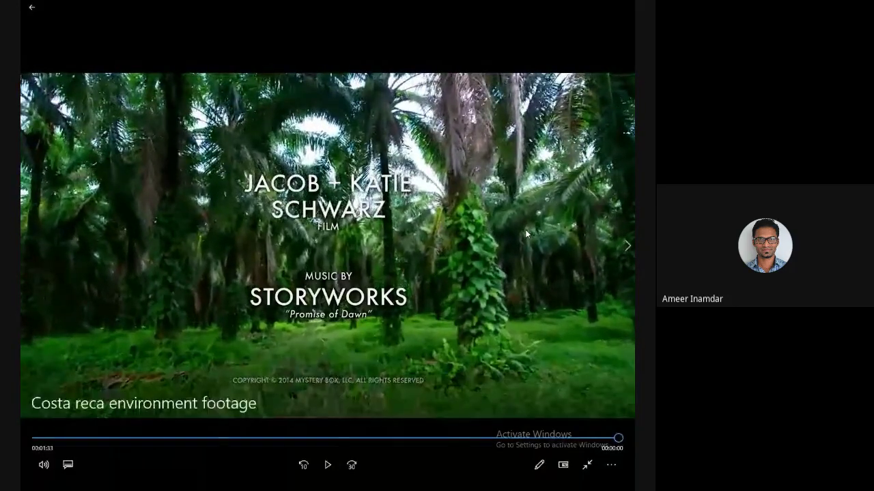
pyautogui.press('Escape')
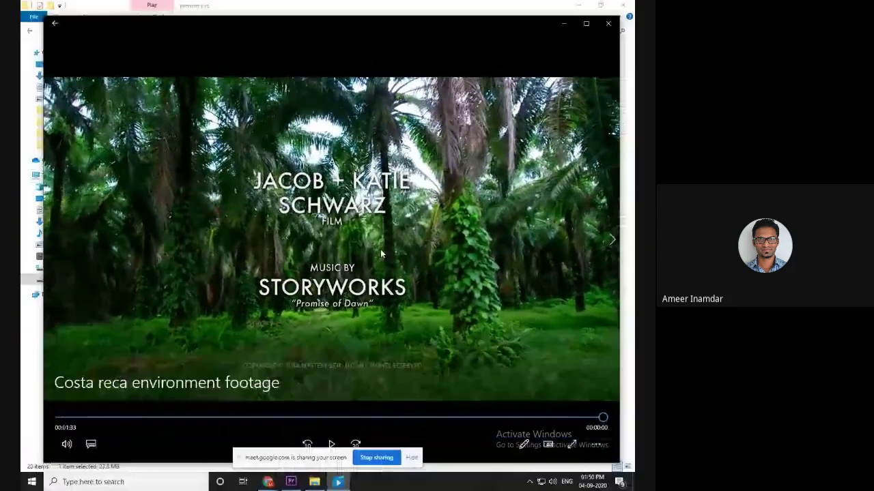
pyautogui.click(563, 24)
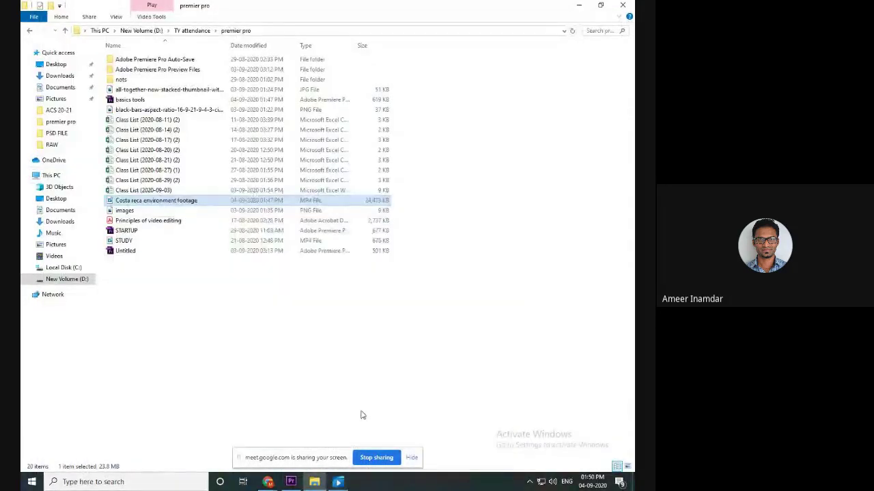
# - Switch to Premiere Pro, play the opening of Sequence 01, then play it in reverse and stop at 00:00:00:13
pyautogui.click(291, 482)
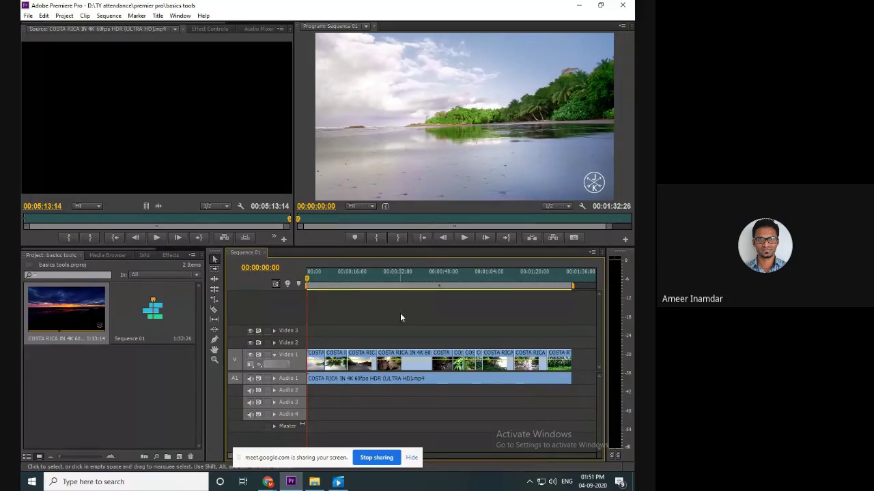
pyautogui.click(441, 149)
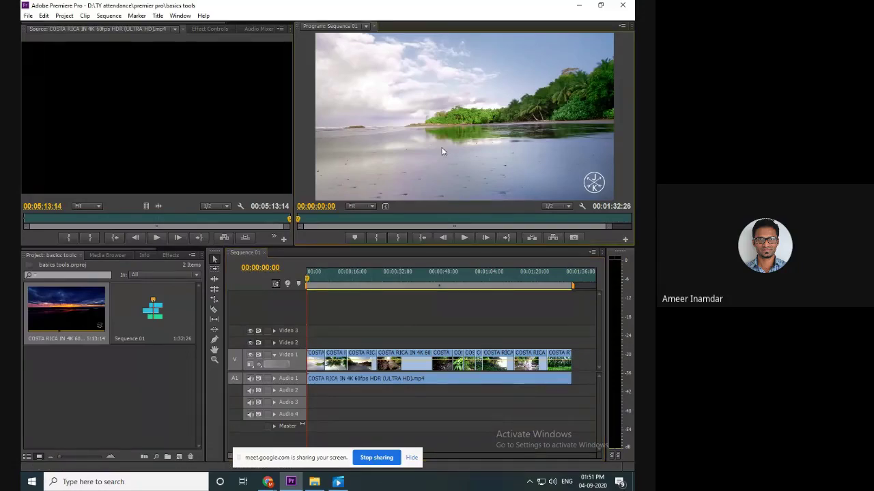
pyautogui.press('Right')
pyautogui.press('space')
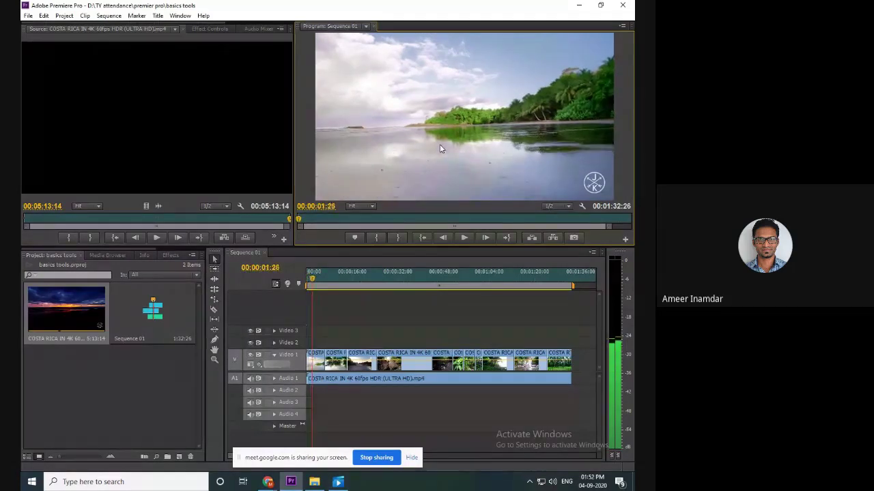
pyautogui.press('j')
pyautogui.press('k')
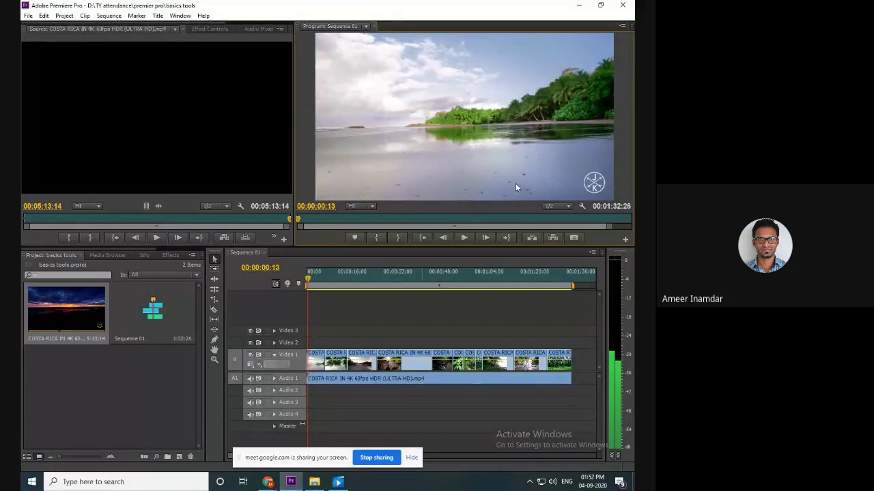
# - Close the File Explorer window, return to Premiere Pro and save the basics tools project
pyautogui.click(581, 6)
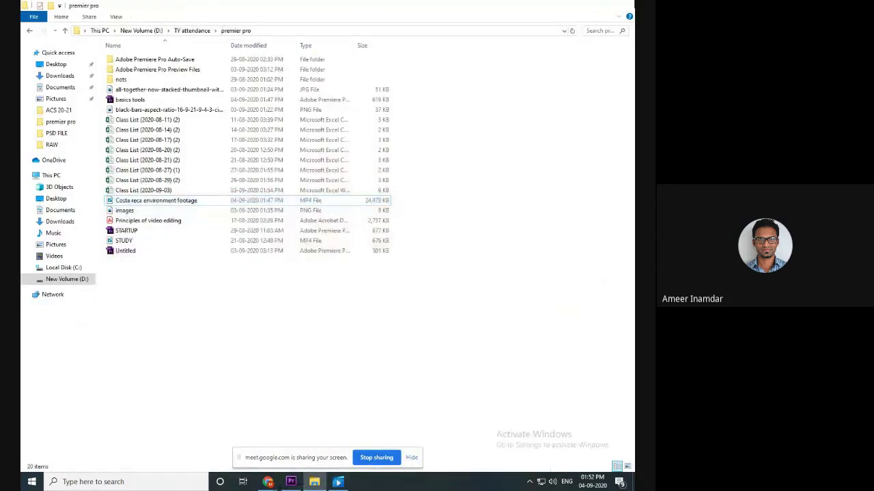
pyautogui.click(314, 481)
pyautogui.click(290, 482)
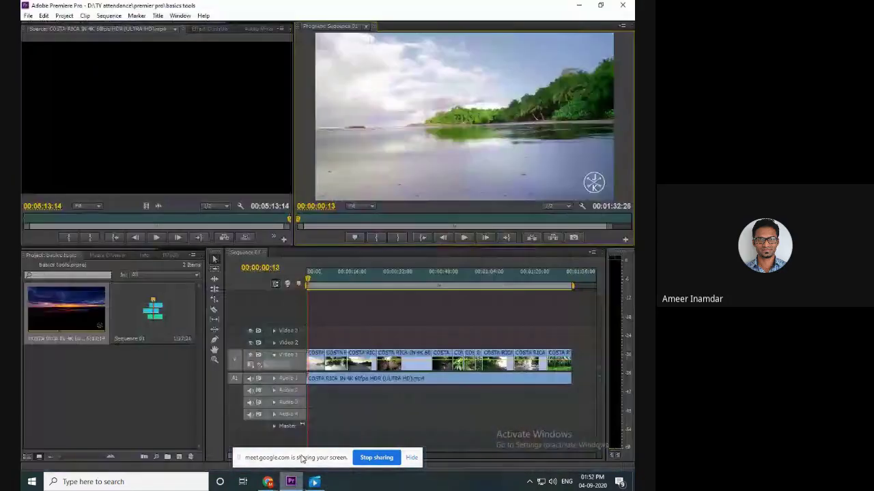
pyautogui.click(332, 308)
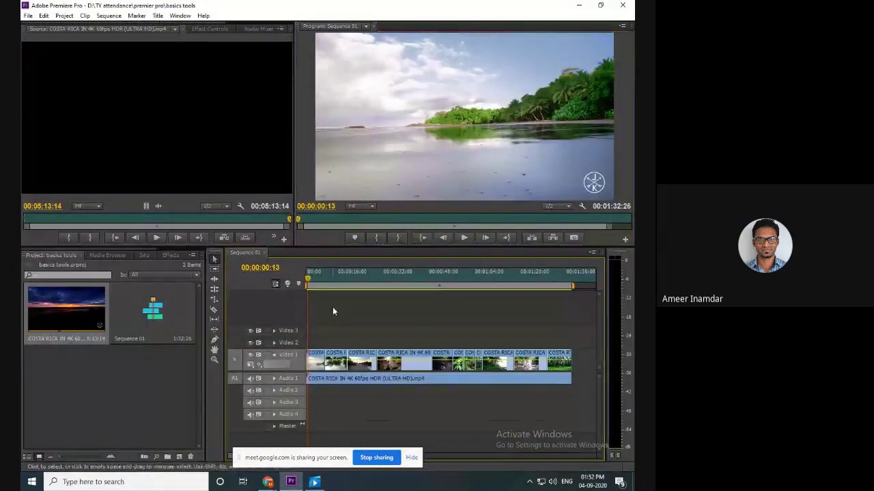
pyautogui.hotkey('ctrl', 's')
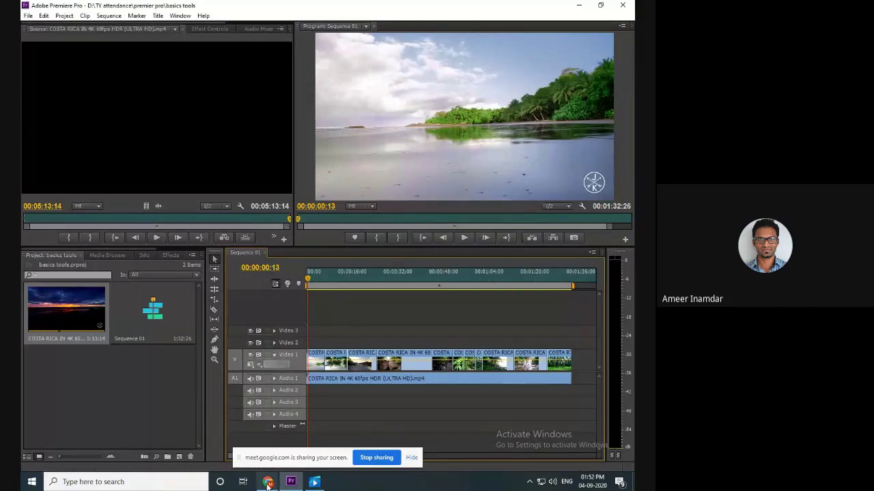
# - Close the video player showing the exported footage and stop presenting the screen in the Google Meet call in Chrome
pyautogui.moveTo(267, 482)
pyautogui.click(212, 420)
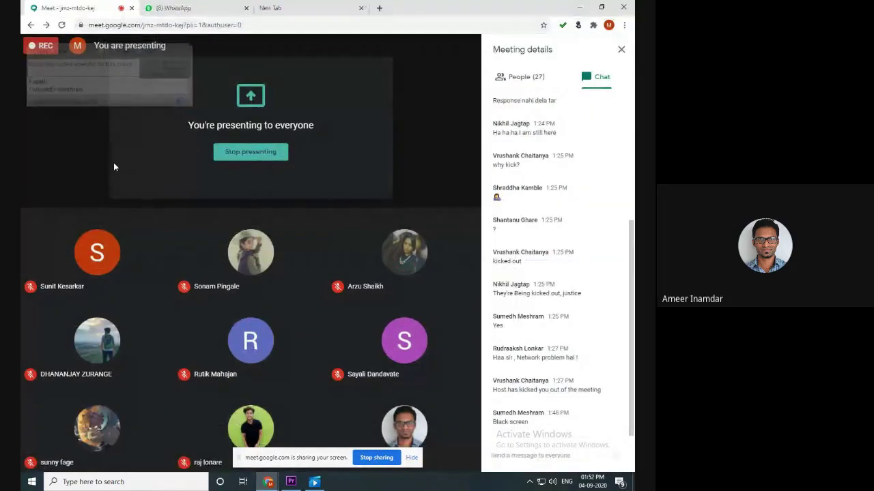
pyautogui.moveTo(284, 415)
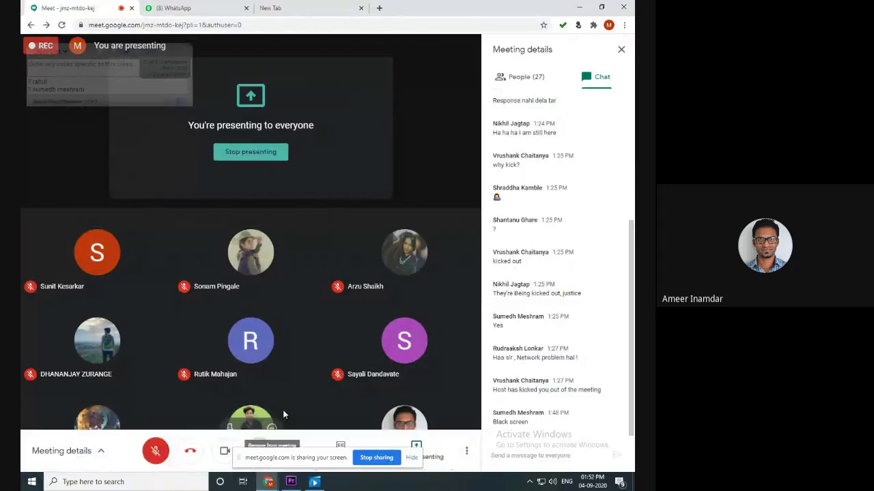
pyautogui.click(316, 482)
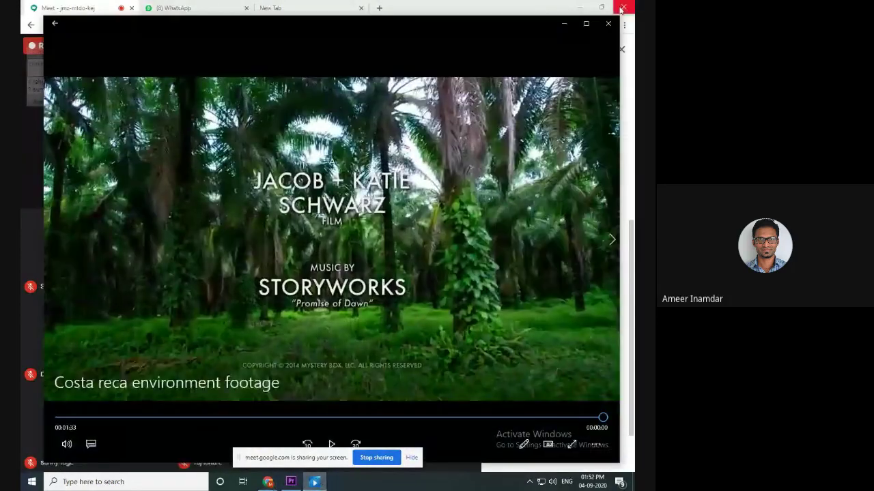
pyautogui.click(613, 26)
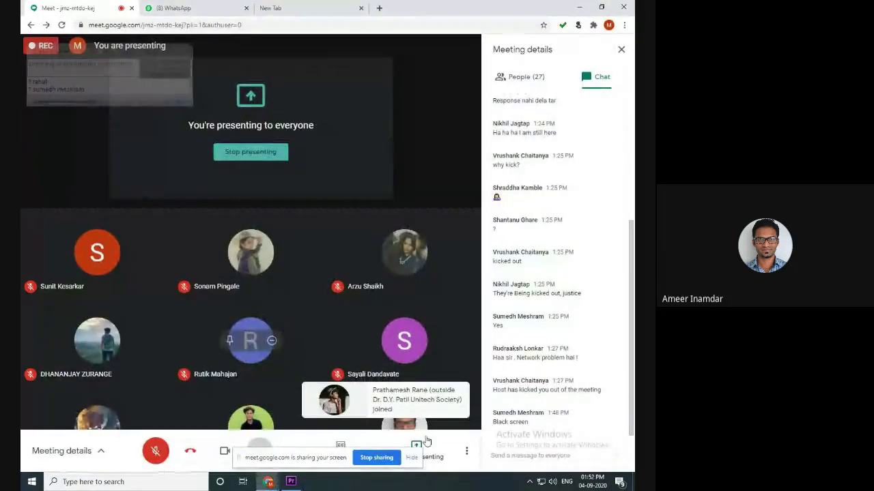
pyautogui.click(431, 454)
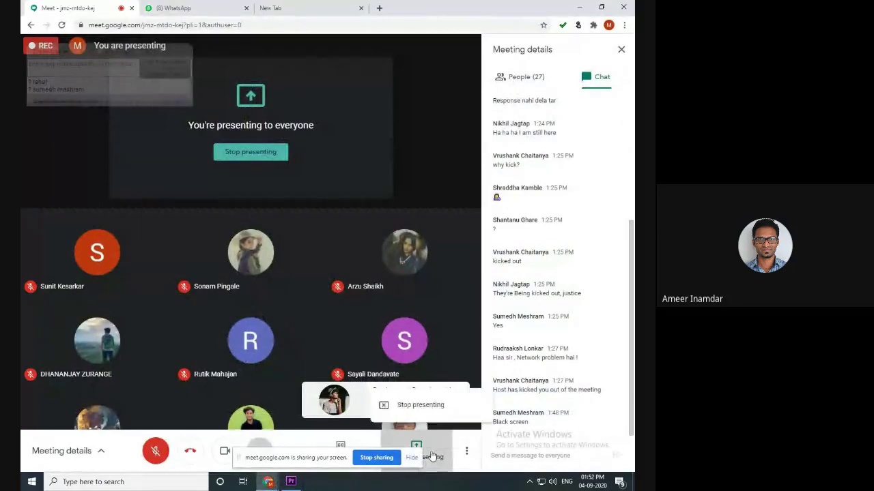
pyautogui.click(423, 405)
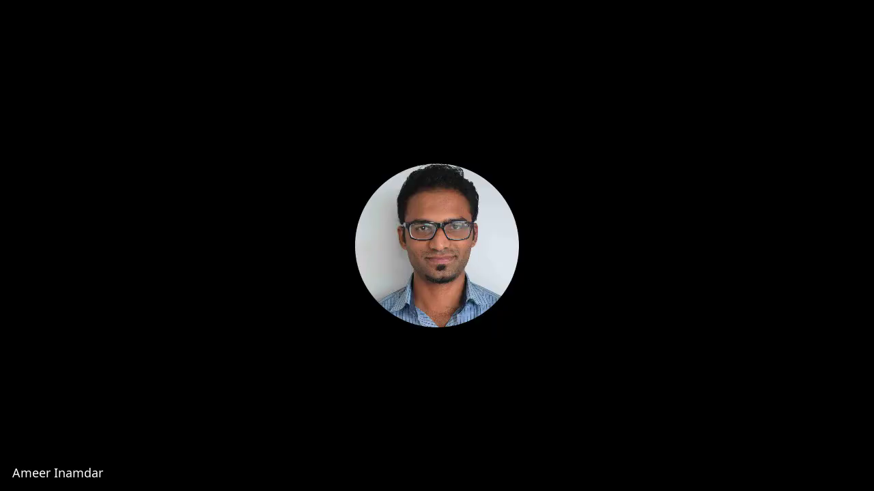